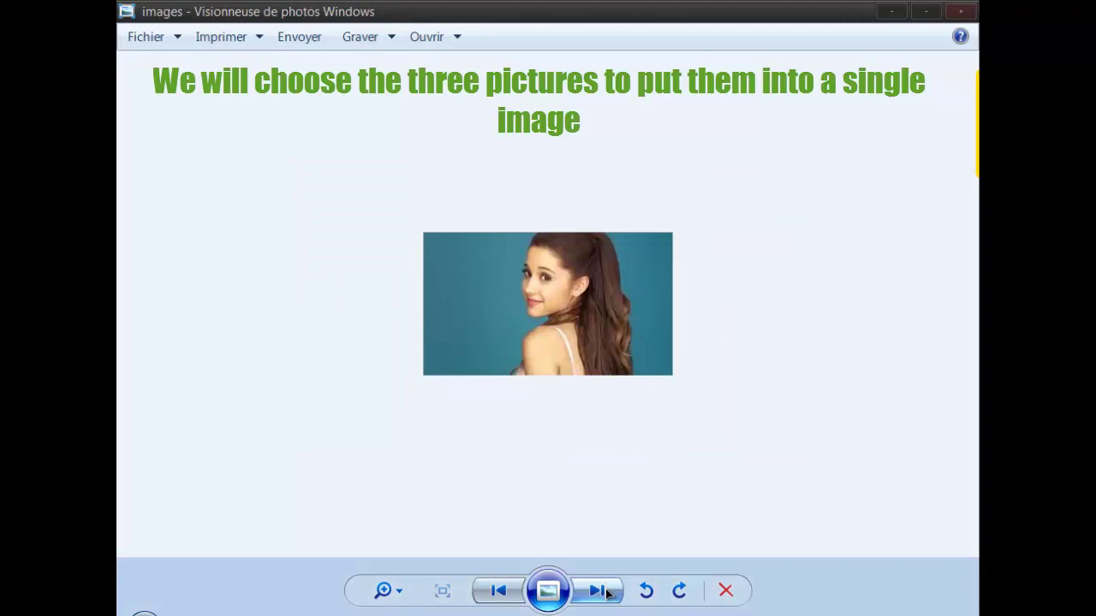
# Look through the source pictures up to the three-phone image, and close the photo viewer.
pyautogui.click(606, 591)
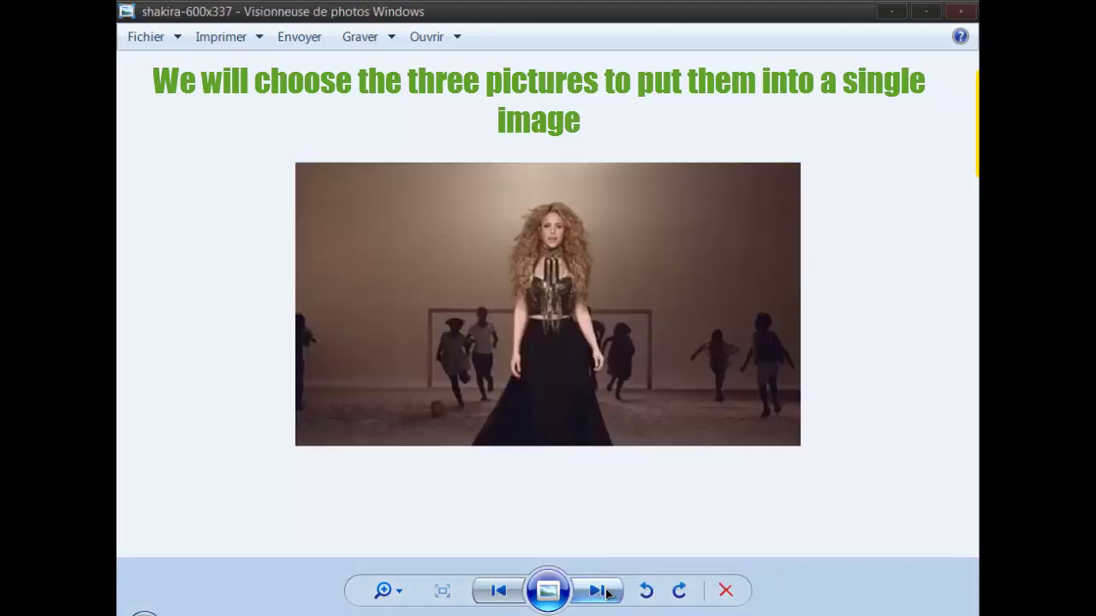
pyautogui.click(605, 591)
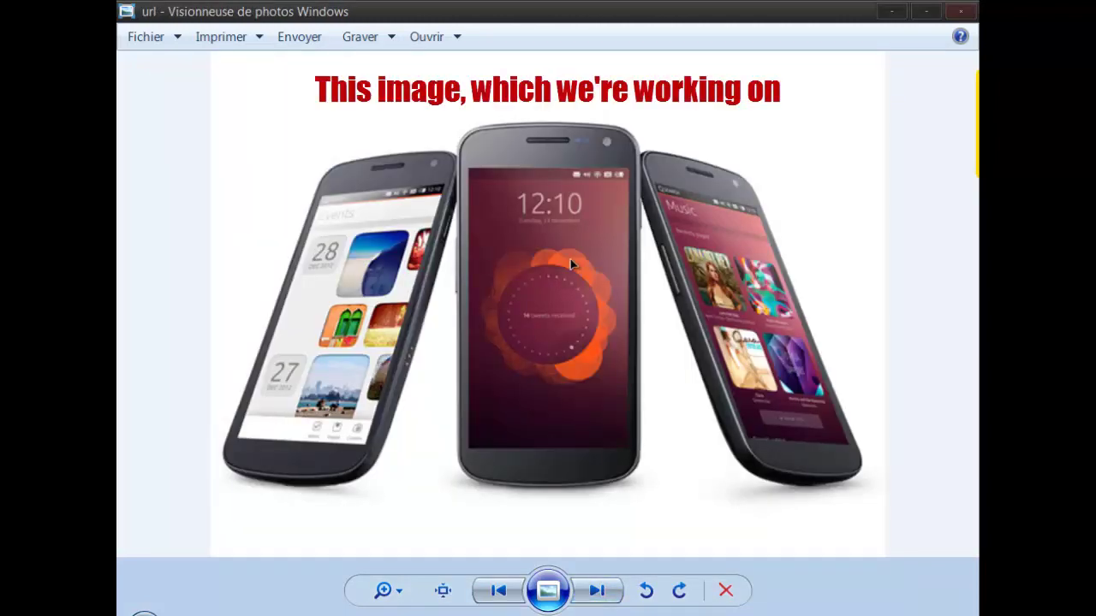
pyautogui.click(961, 11)
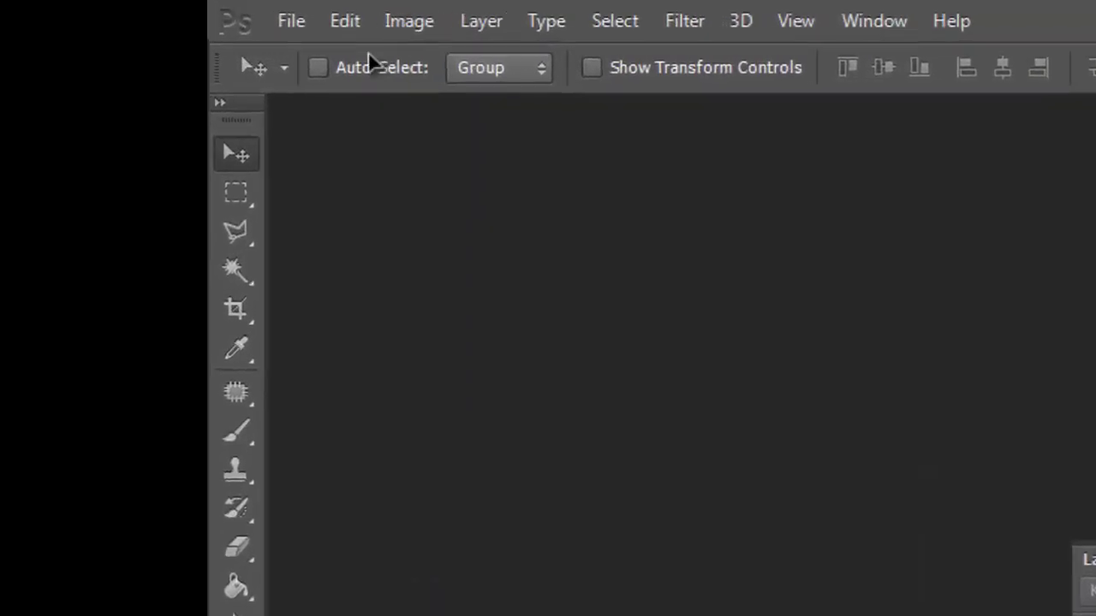
# Open the url picture of the three phones from the Ariana Grande - Problem folder in Photoshop.
pyautogui.click(206, 14)
pyautogui.click(406, 111)
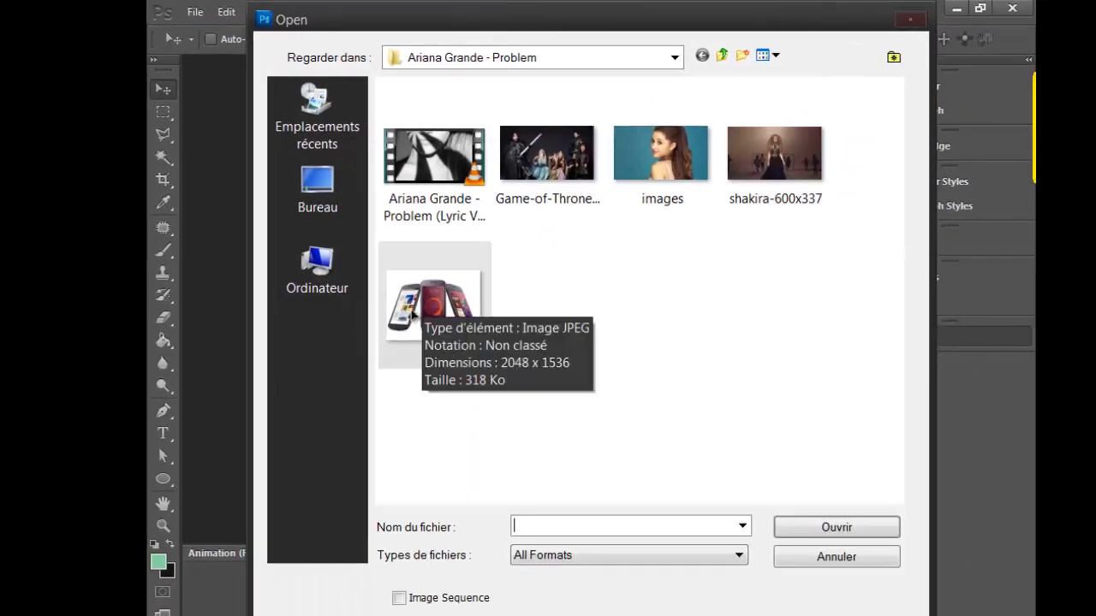
pyautogui.click(413, 315)
pyautogui.click(800, 526)
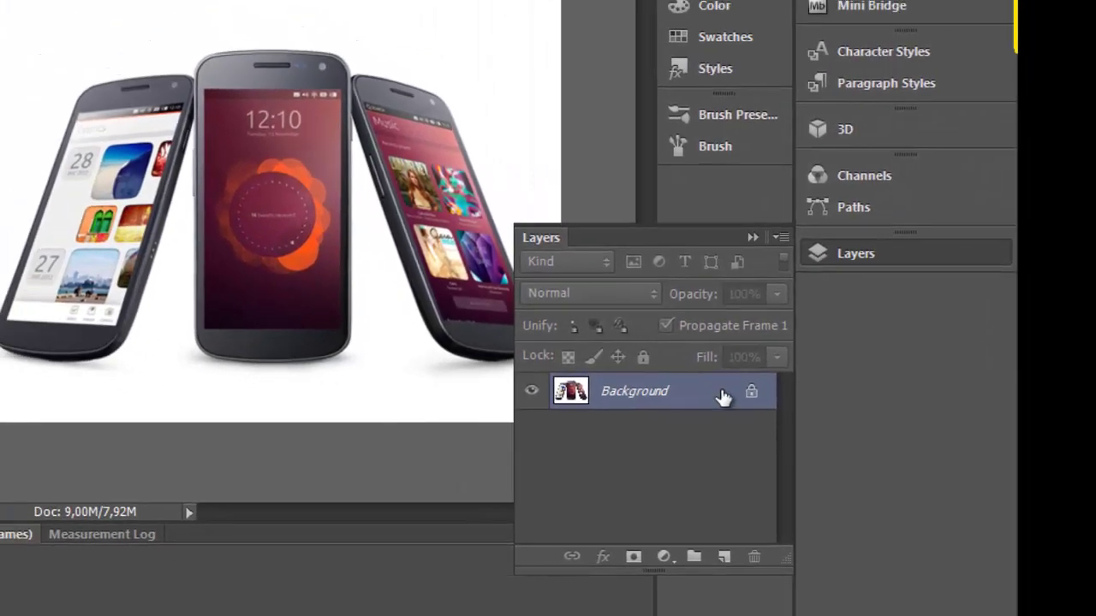
# Convert the locked Background into the regular layer Layer 0 and add a new empty layer above it.
pyautogui.doubleClick(680, 365)
pyautogui.press('Return')
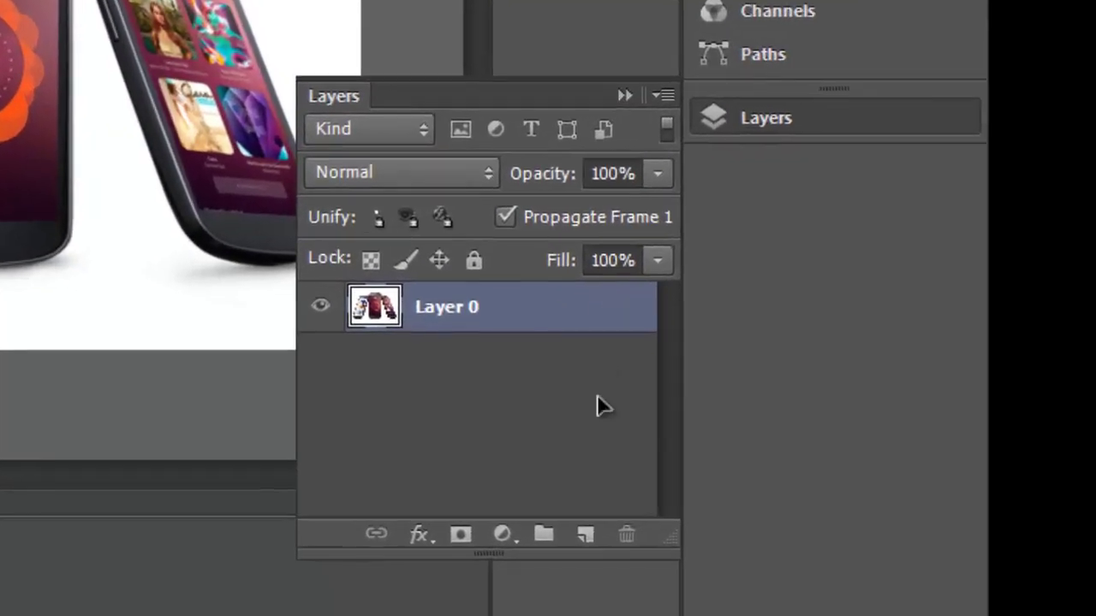
pyautogui.click(585, 535)
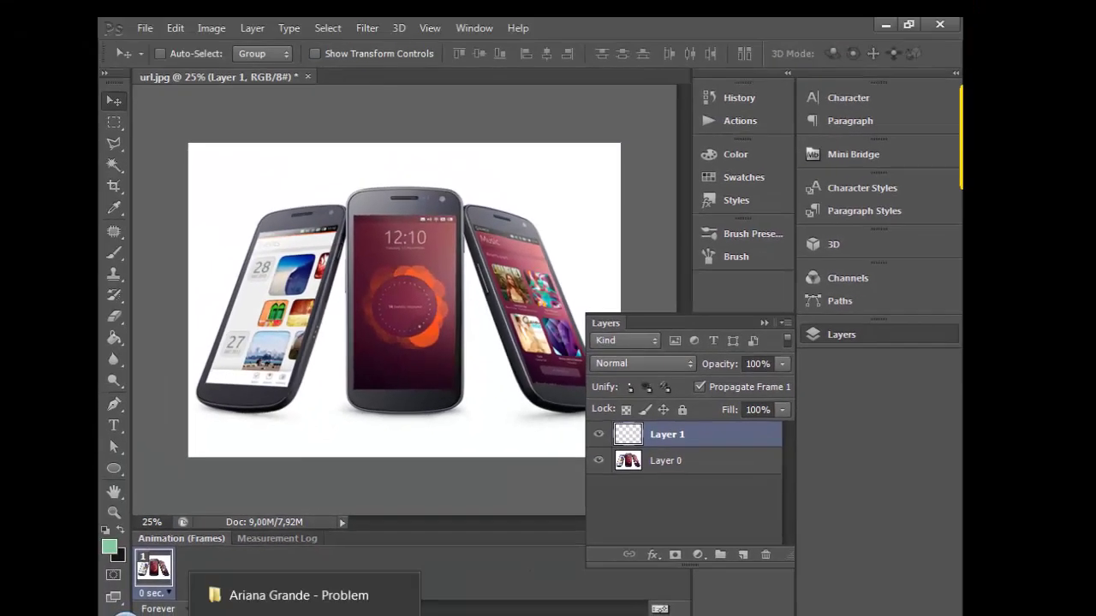
# Place the images picture from the folder and stretch it to about 164% width and 502% height, covering the middle phone's screen.
pyautogui.click(293, 590)
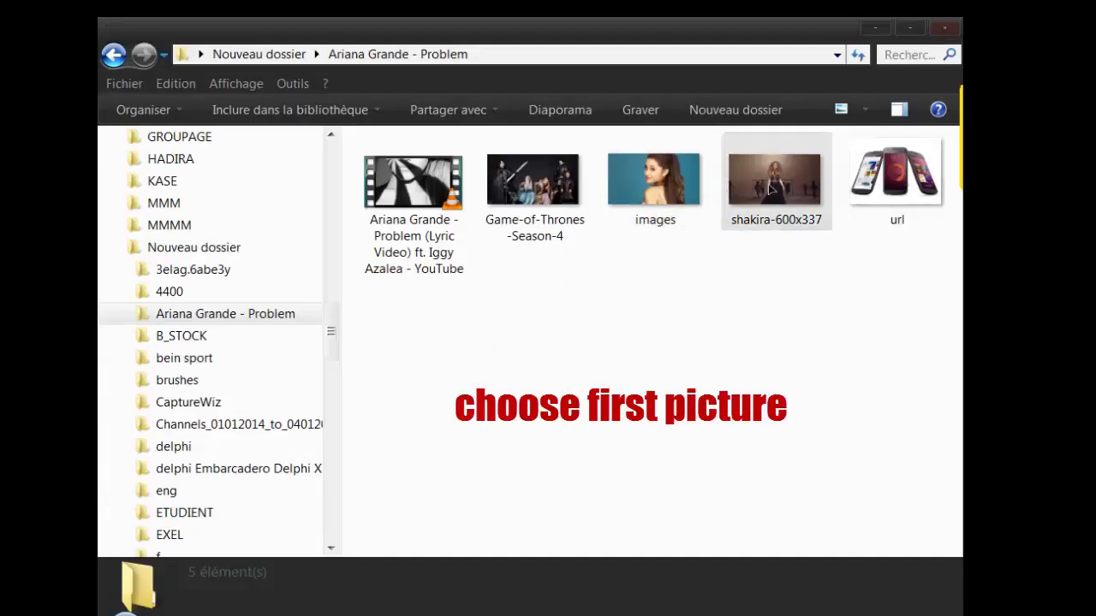
pyautogui.moveTo(644, 214); pyautogui.dragTo(414, 216)
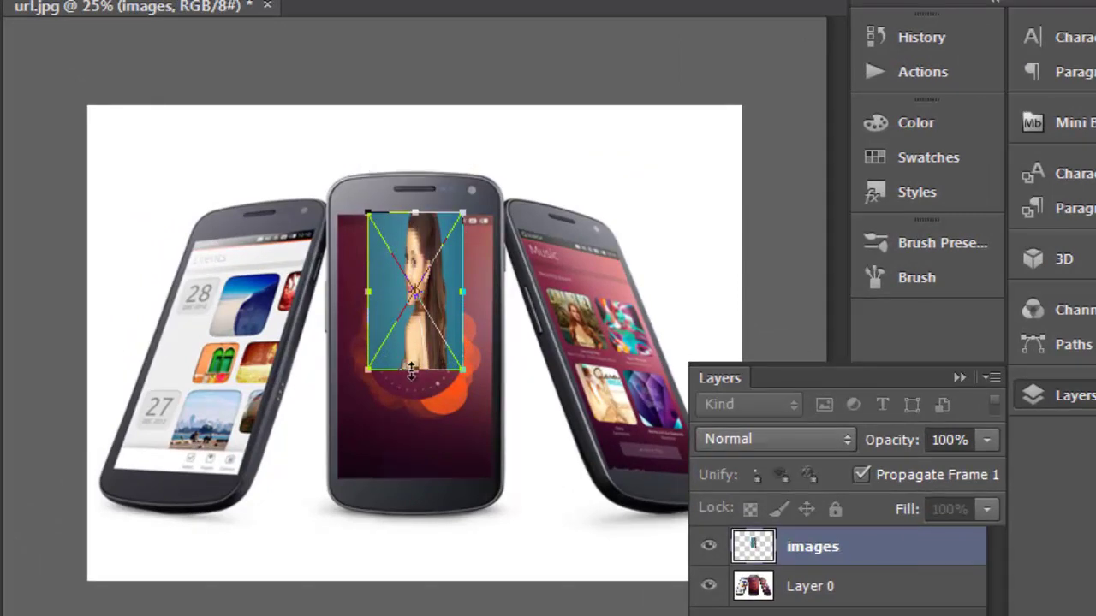
pyautogui.moveTo(410, 370); pyautogui.dragTo(413, 478)
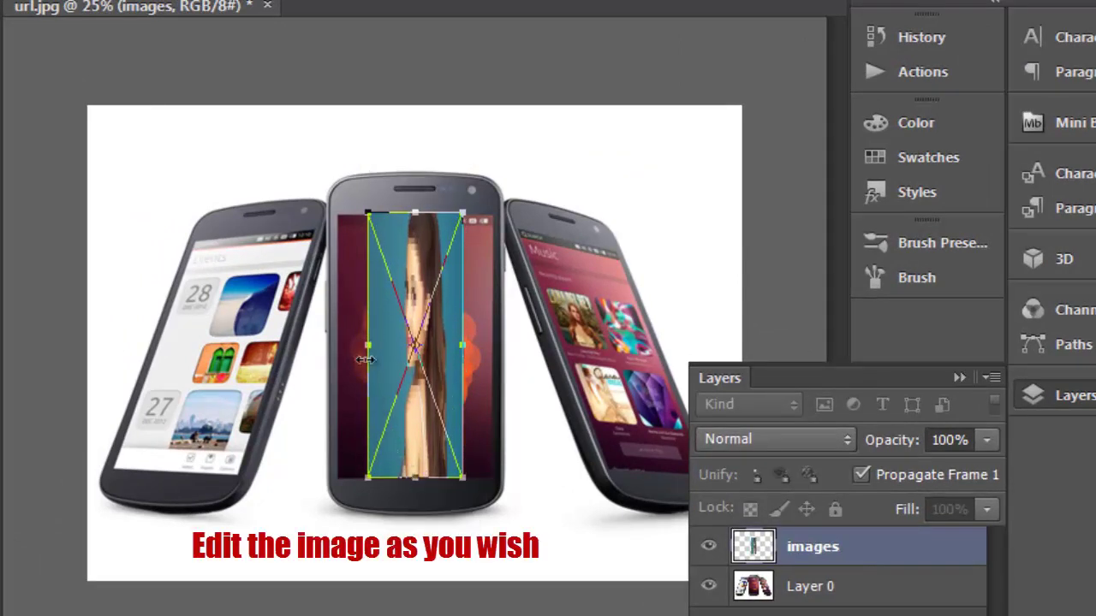
pyautogui.moveTo(366, 342); pyautogui.dragTo(339, 343)
pyautogui.moveTo(462, 345); pyautogui.dragTo(498, 347)
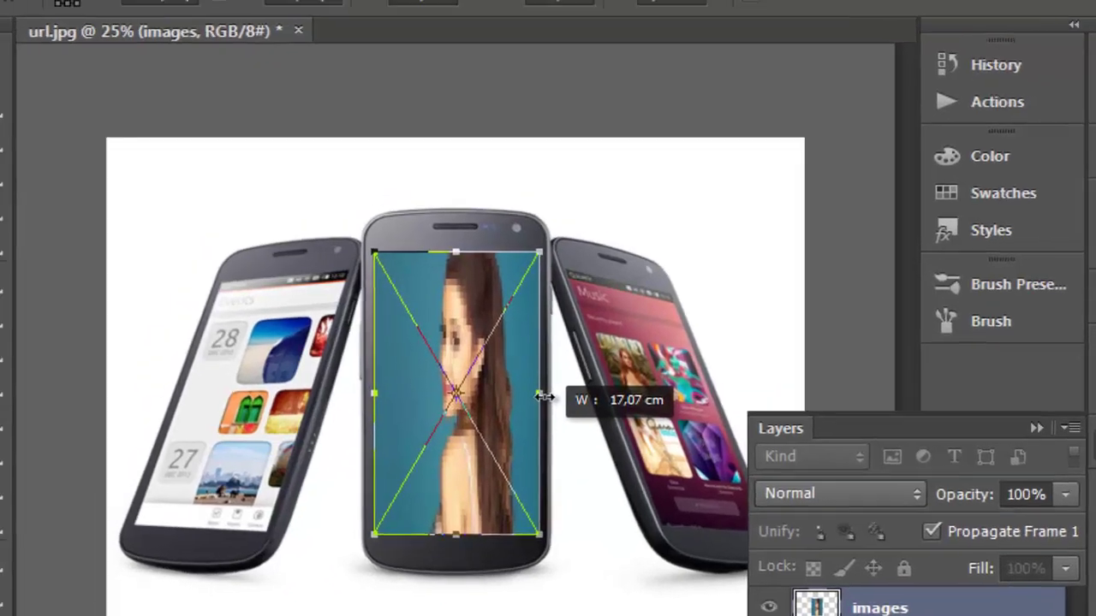
pyautogui.moveTo(545, 397); pyautogui.dragTo(543, 397)
pyautogui.click(44, 182)
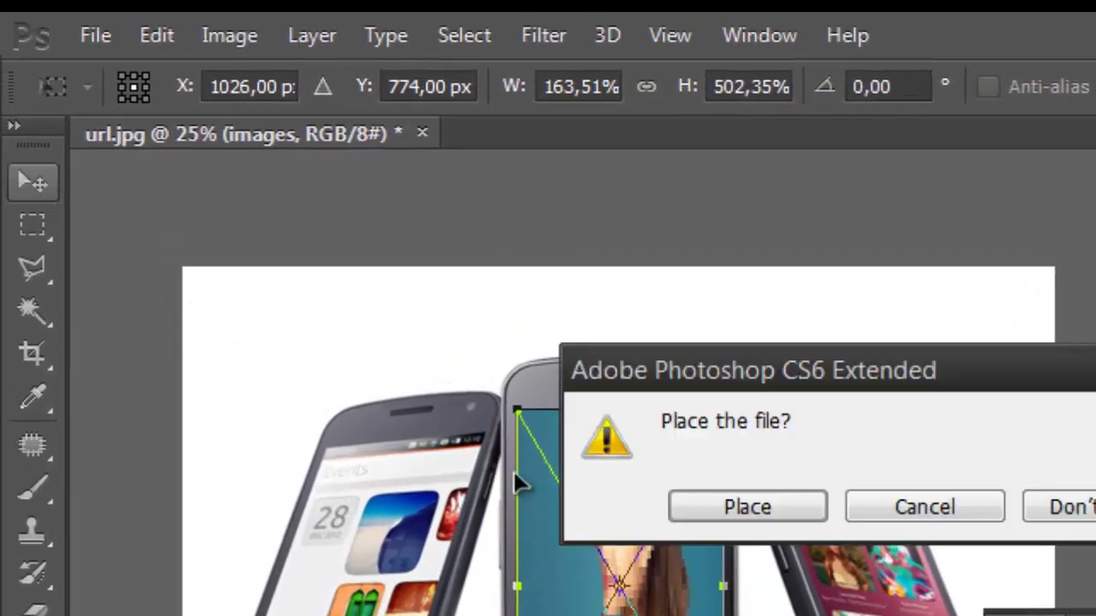
pyautogui.click(711, 508)
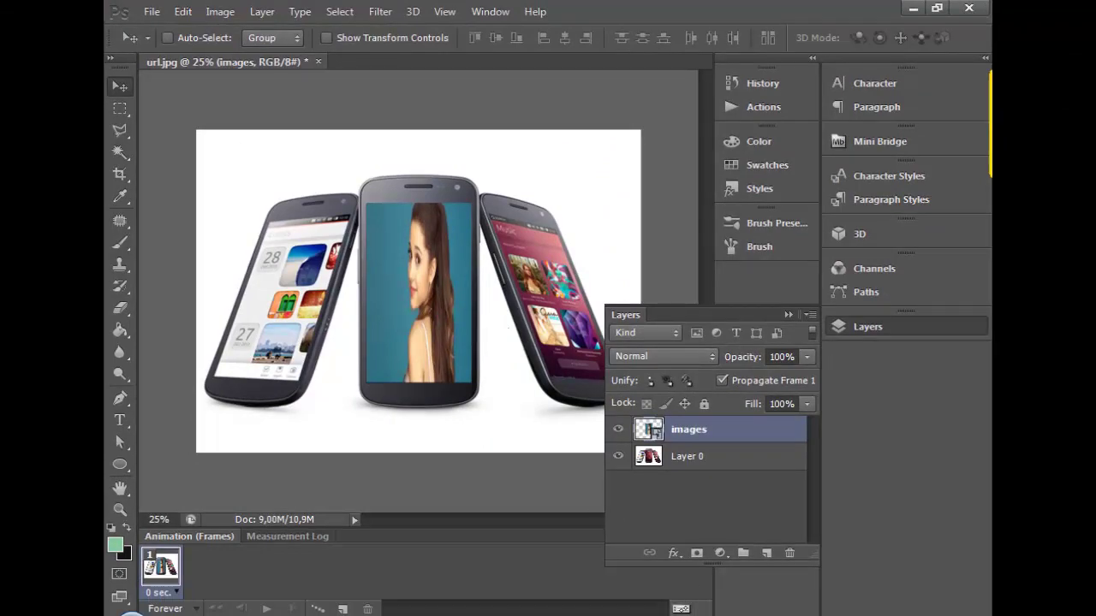
# Place the Game-of-Thrones-Season-4 picture over the left phone, rotated counterclockwise to follow its tilt and scaled slightly toward the screen's bottom.
pyautogui.hotkey('alt', 'Tab')
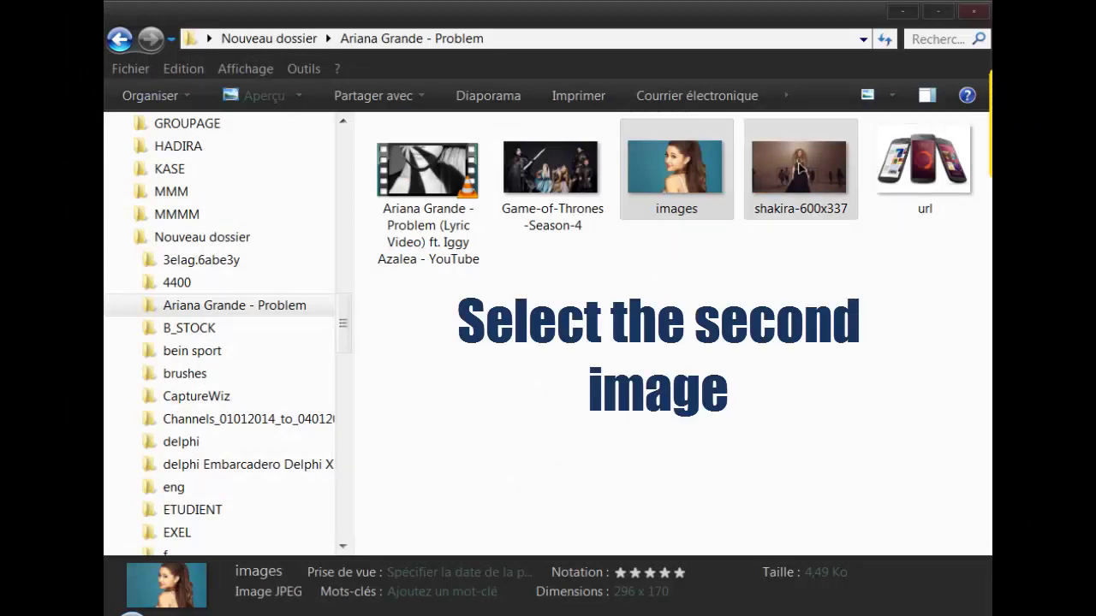
pyautogui.moveTo(589, 176); pyautogui.dragTo(173, 235)
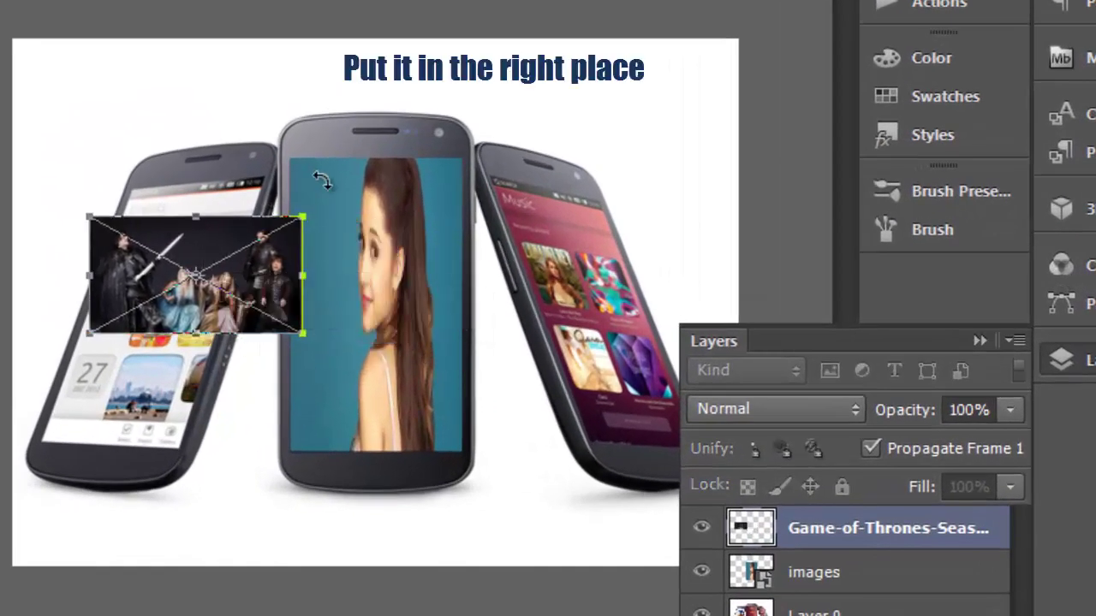
pyautogui.moveTo(325, 178); pyautogui.dragTo(141, 103)
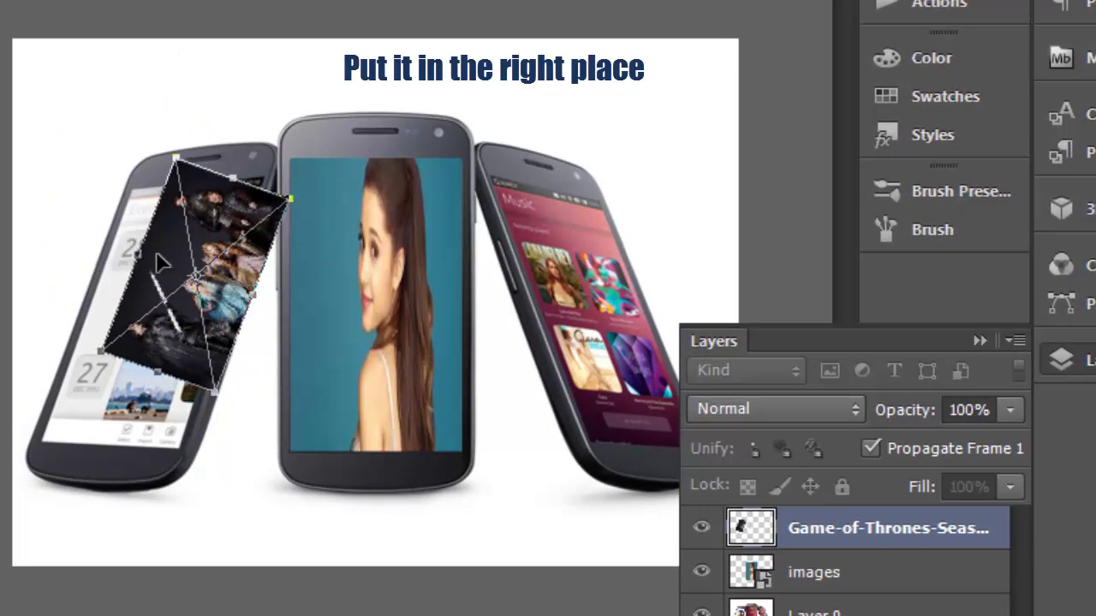
pyautogui.moveTo(158, 263); pyautogui.dragTo(124, 291)
pyautogui.moveTo(104, 160); pyautogui.dragTo(108, 164)
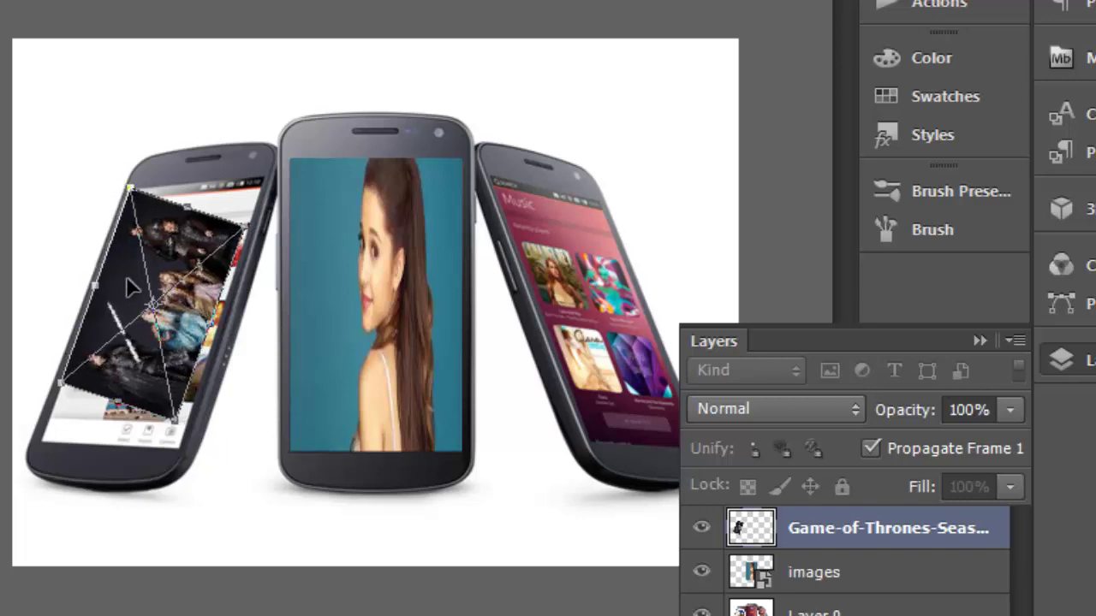
pyautogui.moveTo(126, 276); pyautogui.dragTo(123, 280)
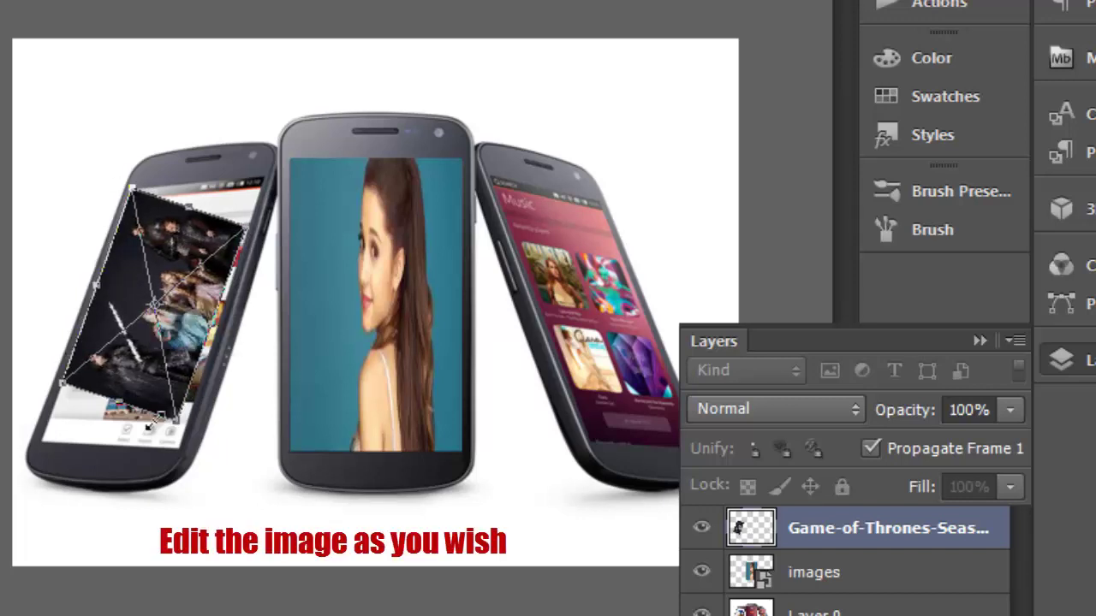
pyautogui.moveTo(174, 417); pyautogui.dragTo(182, 451)
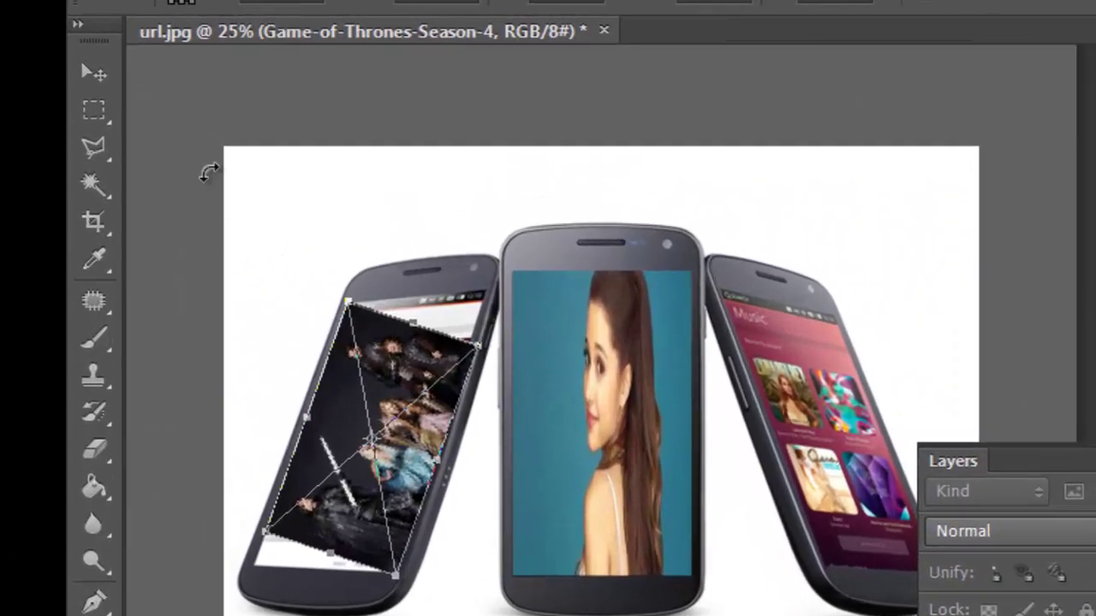
pyautogui.click(94, 73)
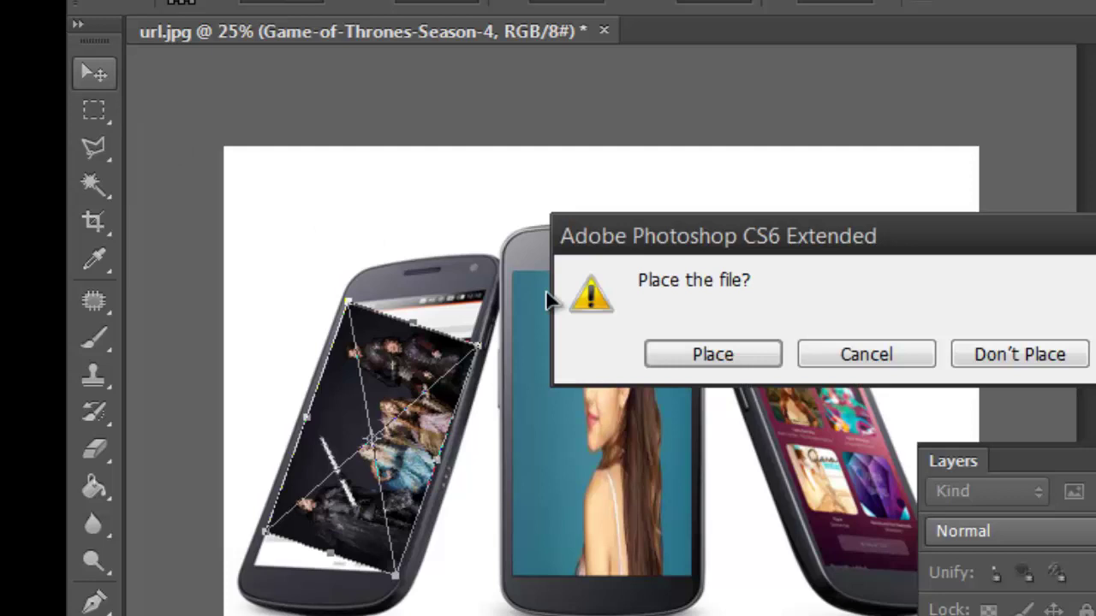
pyautogui.click(681, 360)
# Warp the top edge of the Game-of-Thrones-Season-4 picture to fit the upper corners of the left phone's screen.
pyautogui.hotkey('ctrl', '+')
pyautogui.hotkey('ctrl', '+')
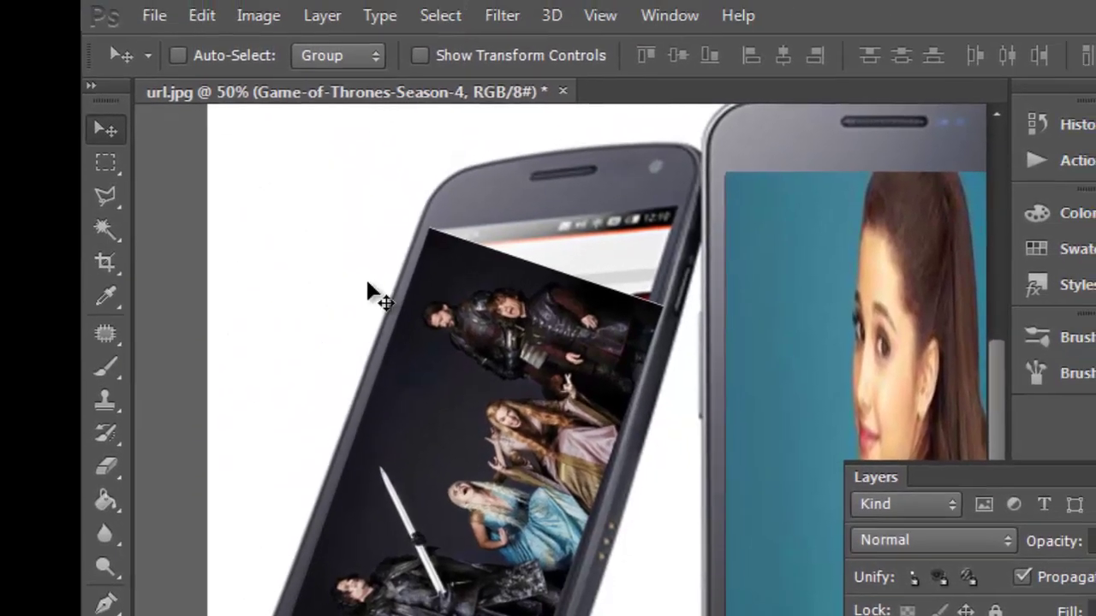
pyautogui.click(202, 17)
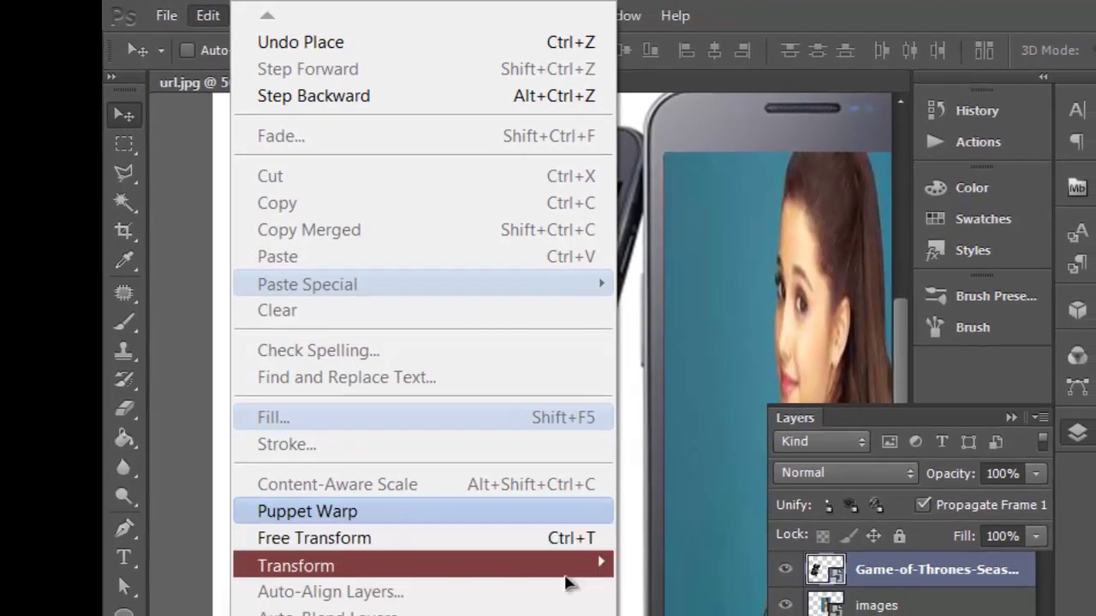
pyautogui.moveTo(565, 567)
pyautogui.click(659, 404)
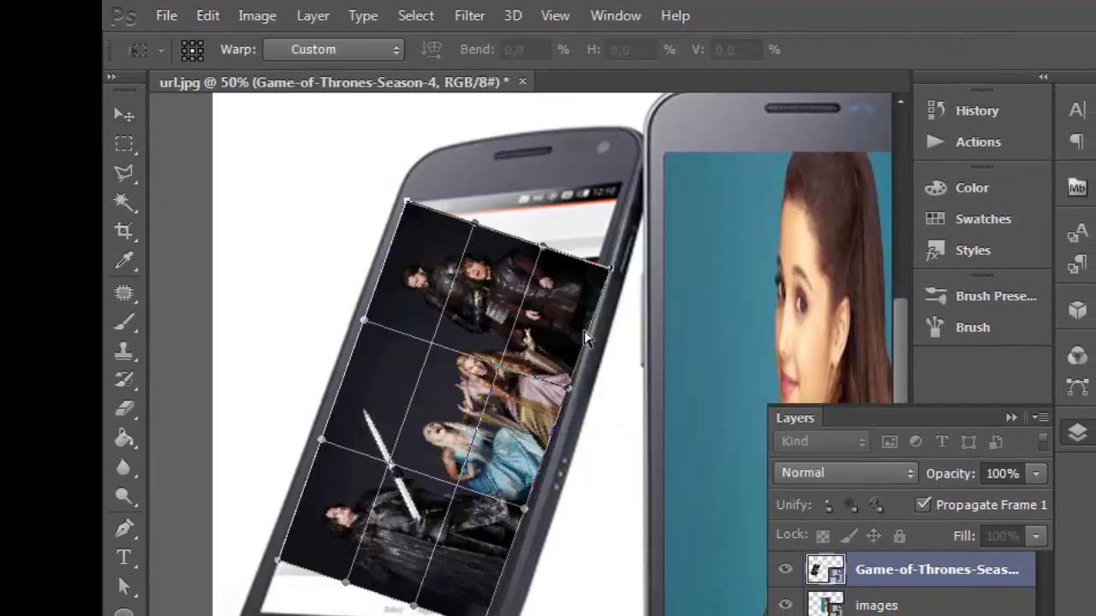
pyautogui.moveTo(606, 278); pyautogui.dragTo(621, 190)
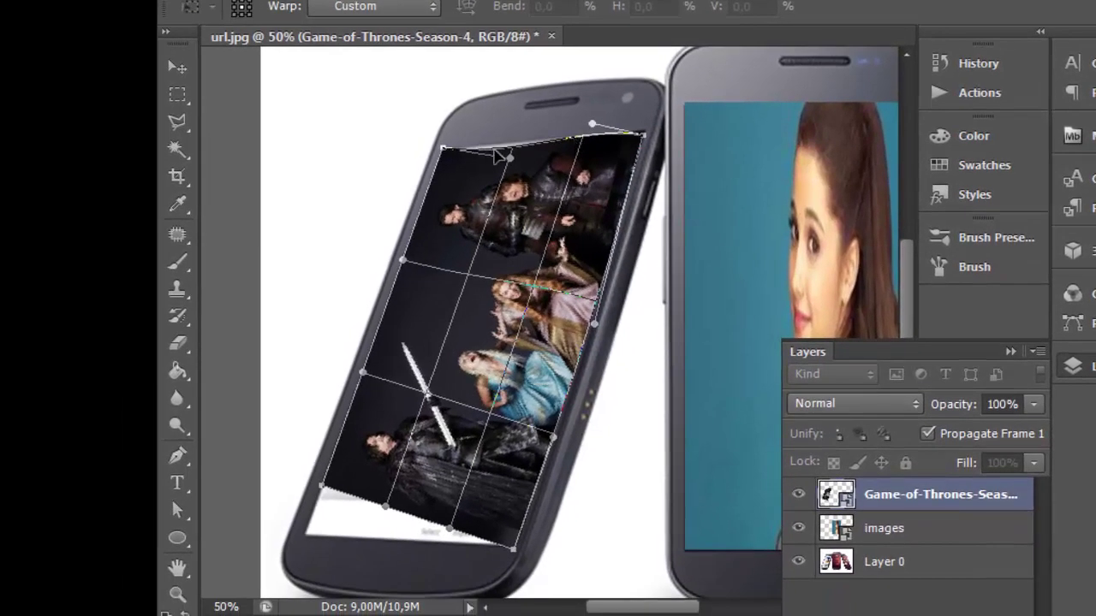
pyautogui.moveTo(494, 153); pyautogui.dragTo(502, 150)
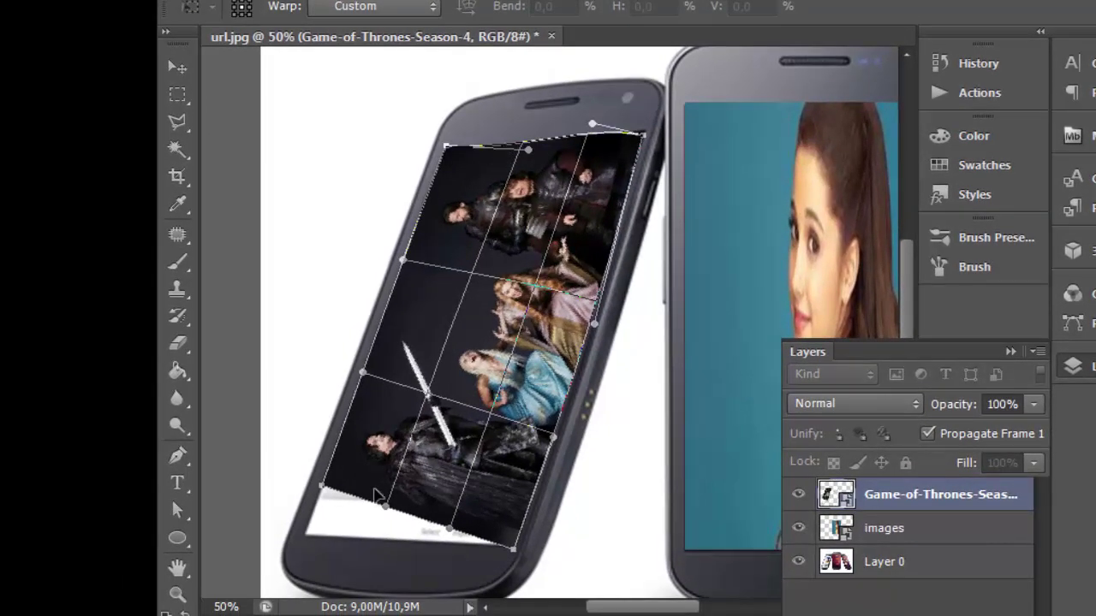
# Warp the picture's bottom edge to the lower edge of the left phone's screen, refine the upper corner, and apply the warp.
pyautogui.moveTo(322, 488); pyautogui.dragTo(305, 538)
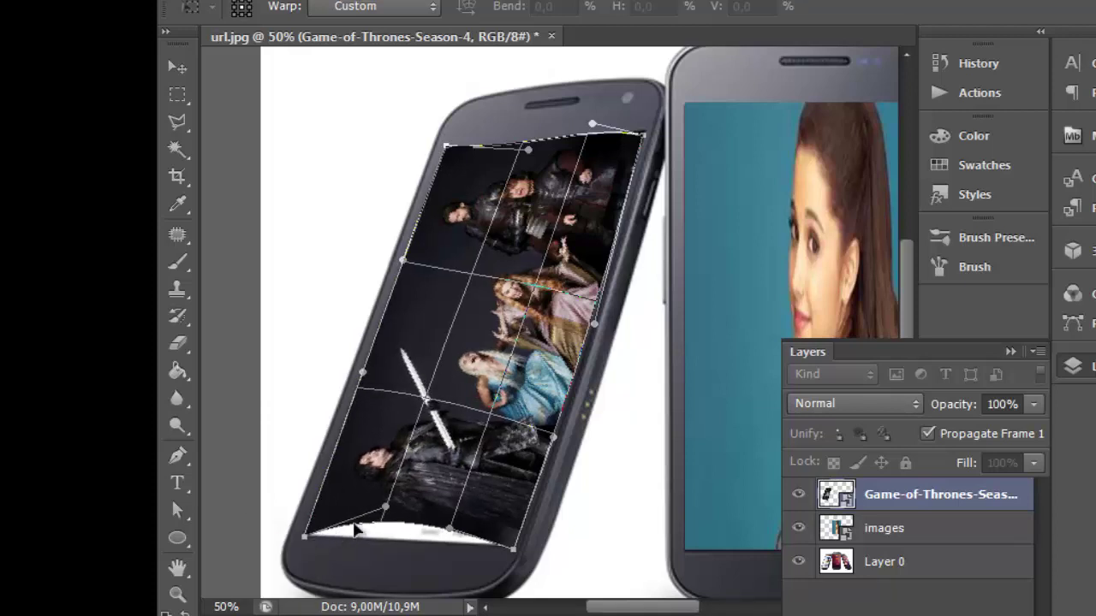
pyautogui.moveTo(384, 514); pyautogui.dragTo(374, 539)
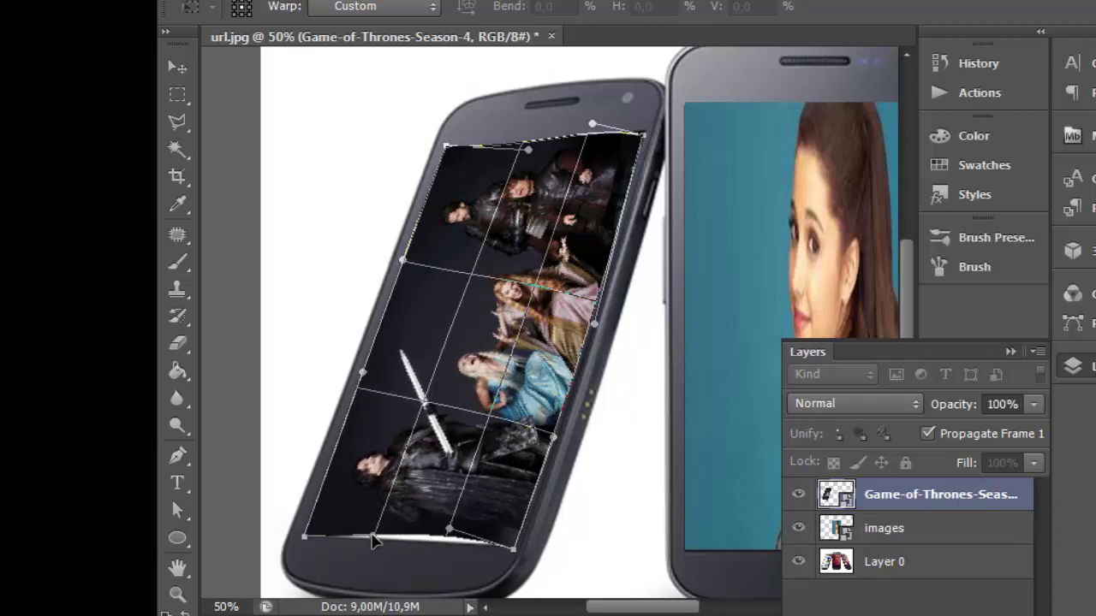
pyautogui.moveTo(447, 528); pyautogui.dragTo(442, 545)
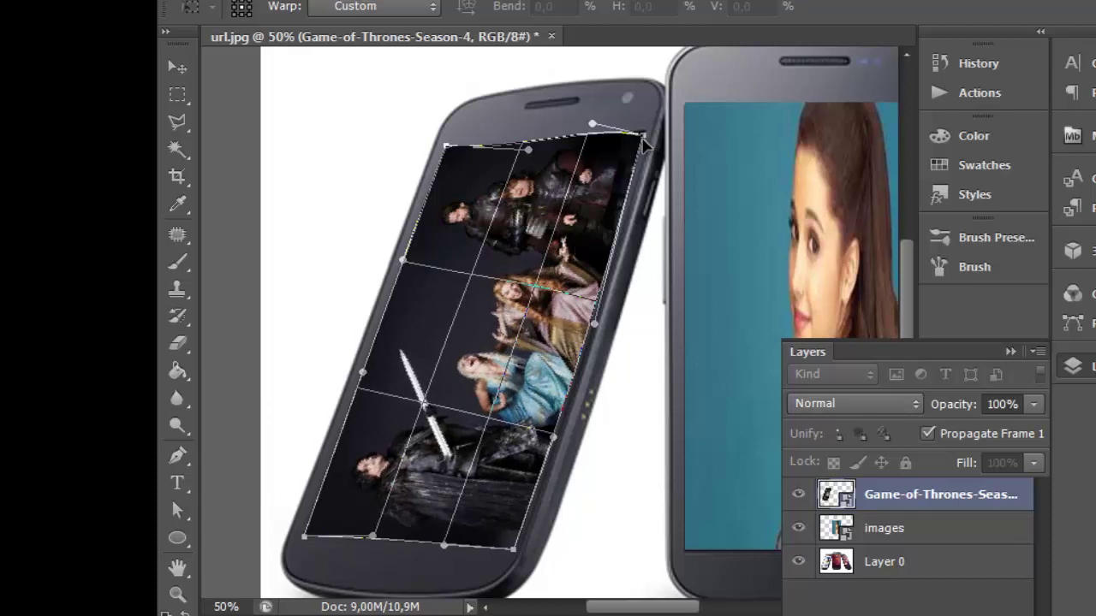
pyautogui.moveTo(643, 139); pyautogui.dragTo(647, 136)
pyautogui.moveTo(754, 156); pyautogui.dragTo(753, 156)
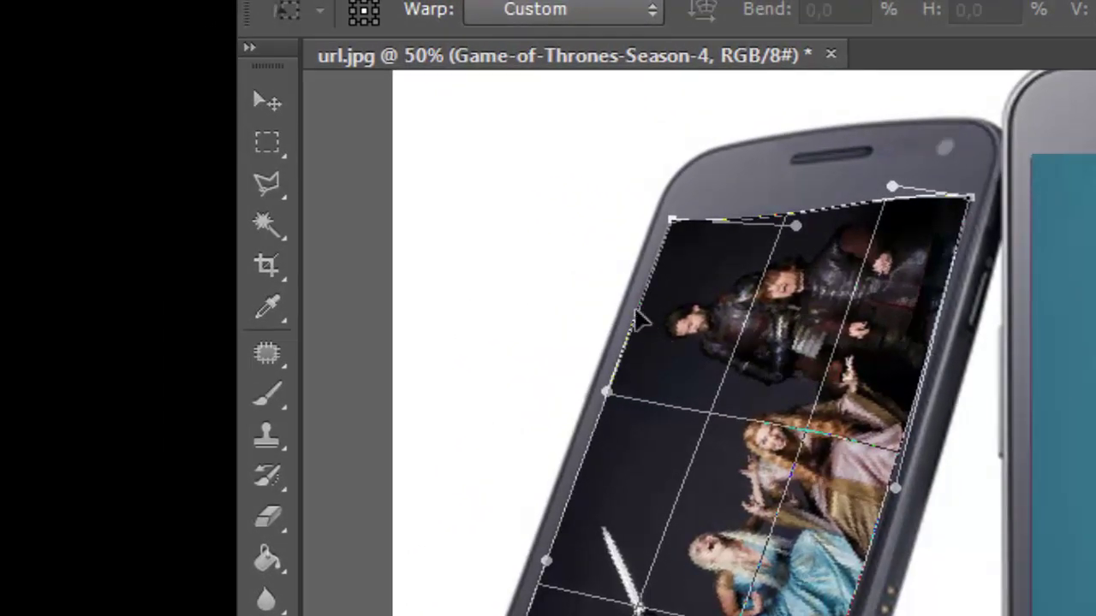
pyautogui.click(264, 100)
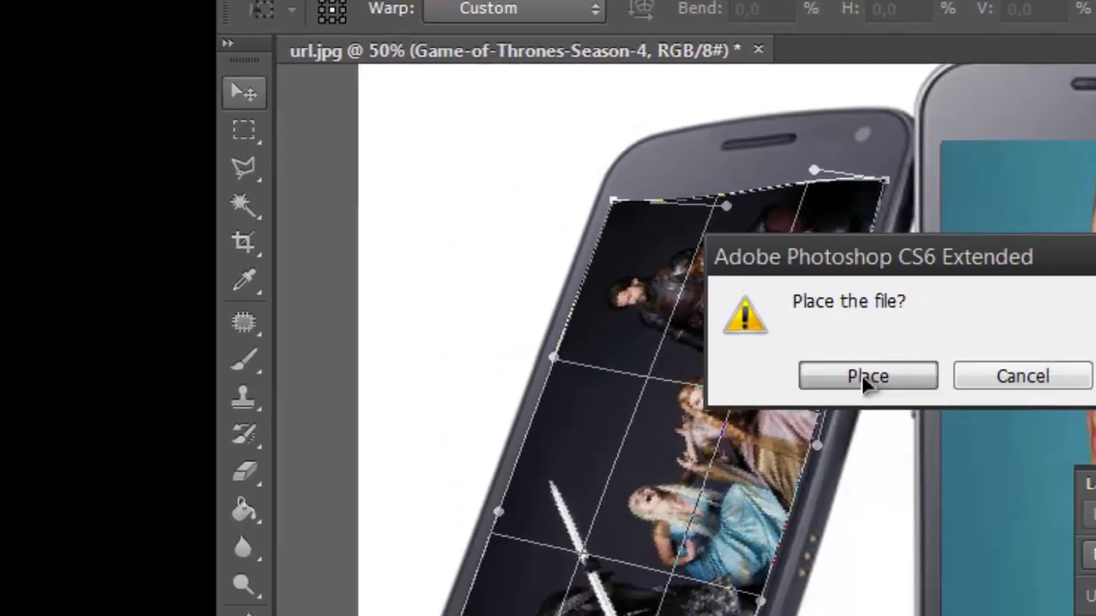
pyautogui.click(861, 374)
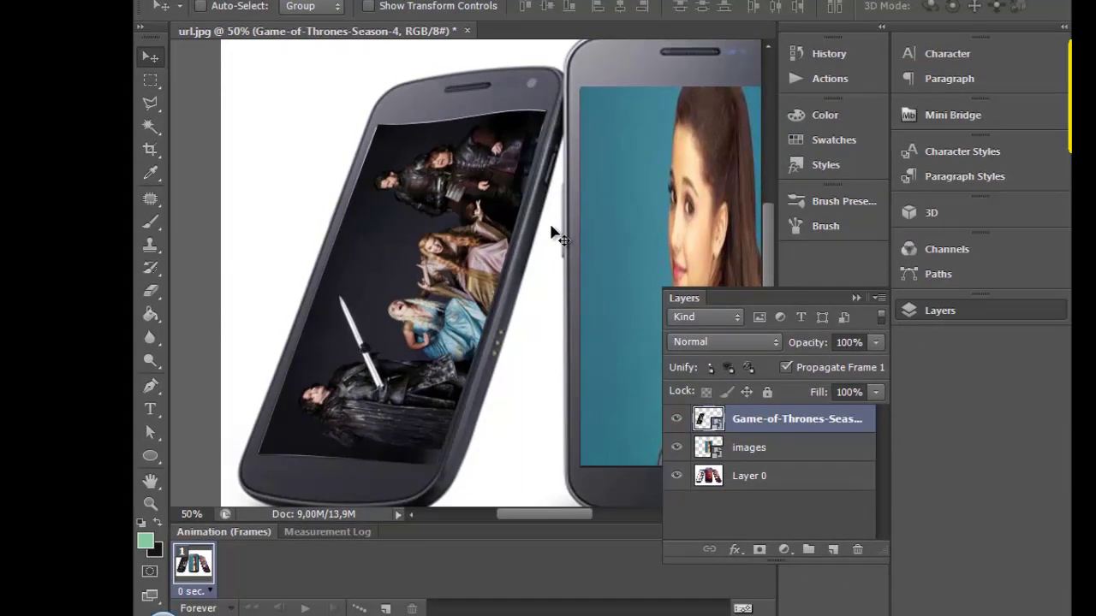
# Place the shakira-600x337 picture from the folder over the right phone, rotated clockwise to follow the phone's tilt.
pyautogui.hotkey('ctrl', '-')
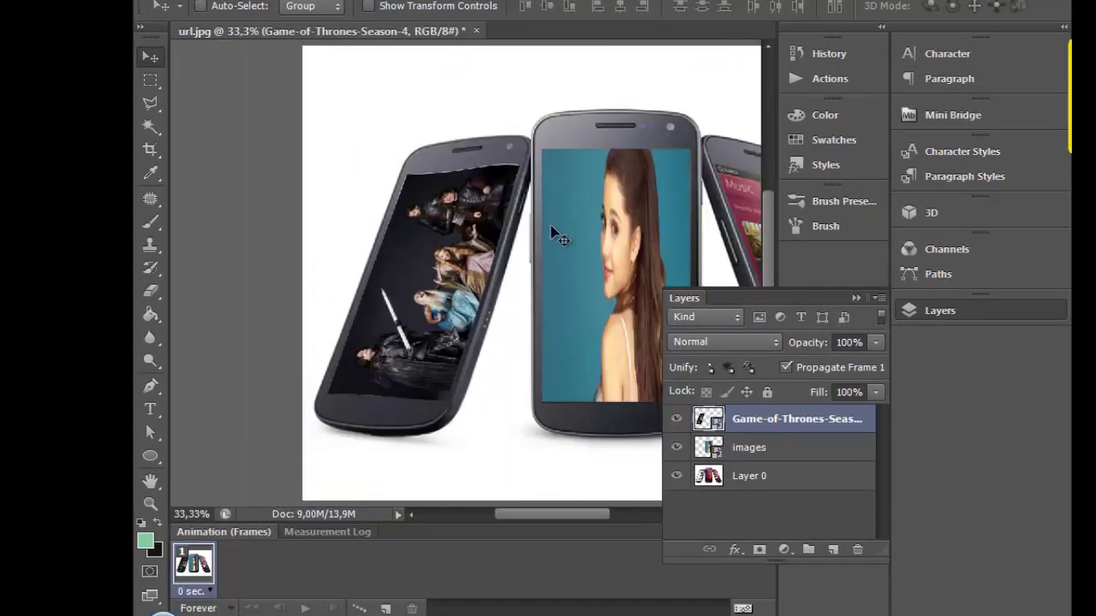
pyautogui.hotkey('ctrl', '-')
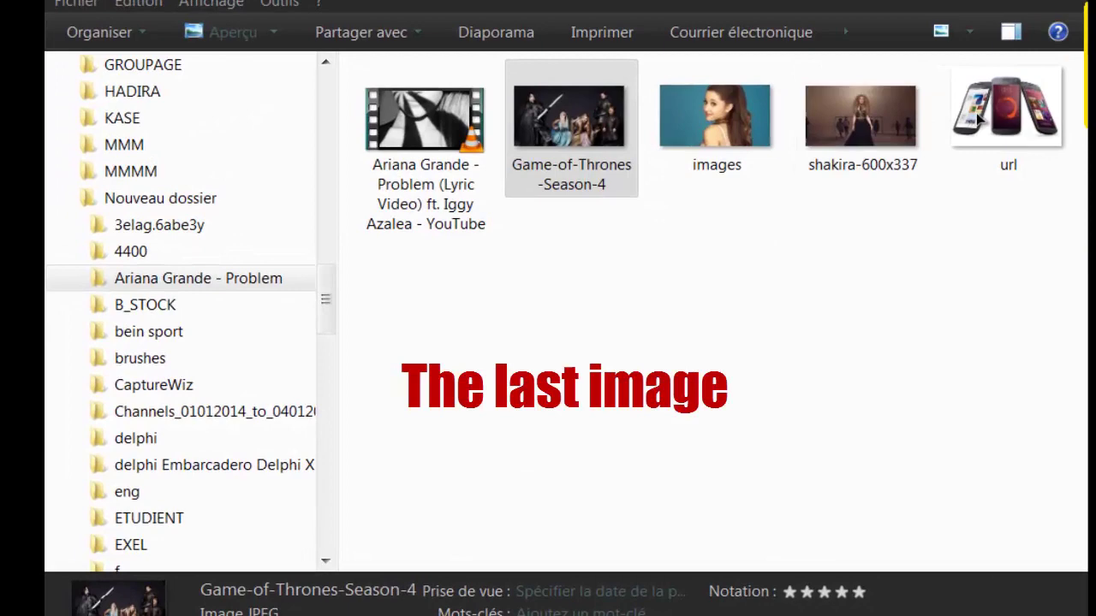
pyautogui.moveTo(860, 116); pyautogui.dragTo(709, 612)
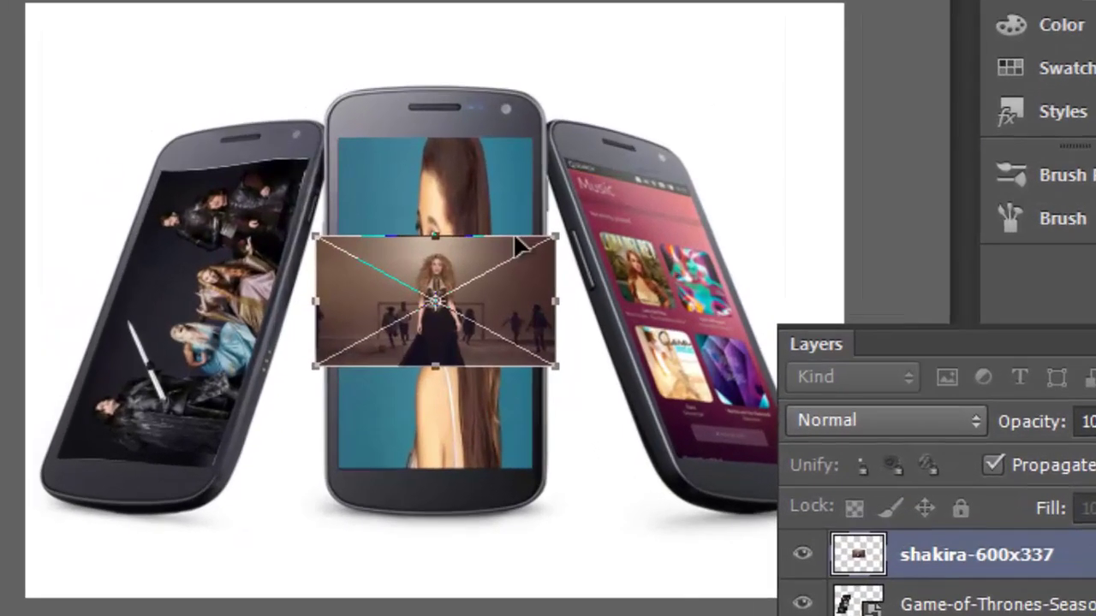
pyautogui.moveTo(462, 250); pyautogui.dragTo(656, 225)
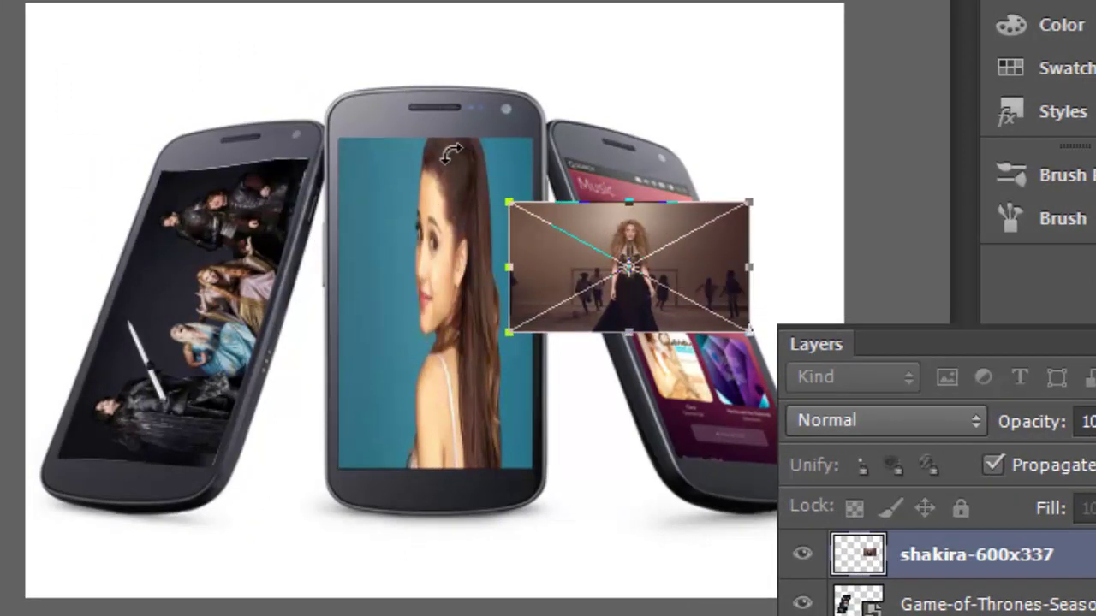
pyautogui.moveTo(487, 174); pyautogui.dragTo(644, 140)
pyautogui.moveTo(677, 355); pyautogui.dragTo(685, 385)
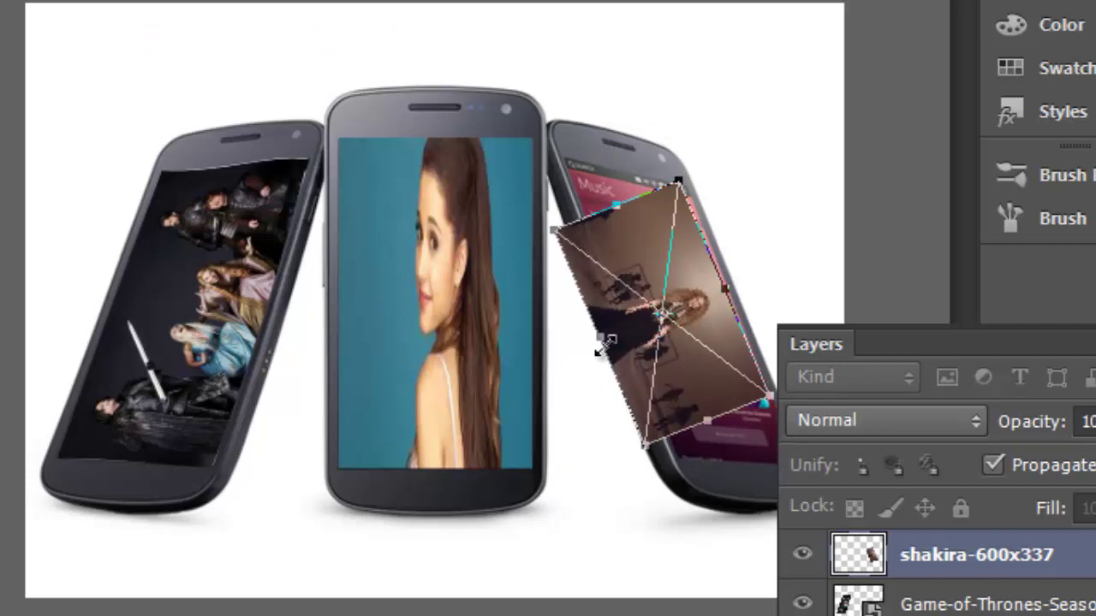
# Scale the shakira-600x337 picture to about 107% width and 75% height, rotate it to about 70.6°, and commit the placement.
pyautogui.moveTo(599, 339); pyautogui.dragTo(631, 323)
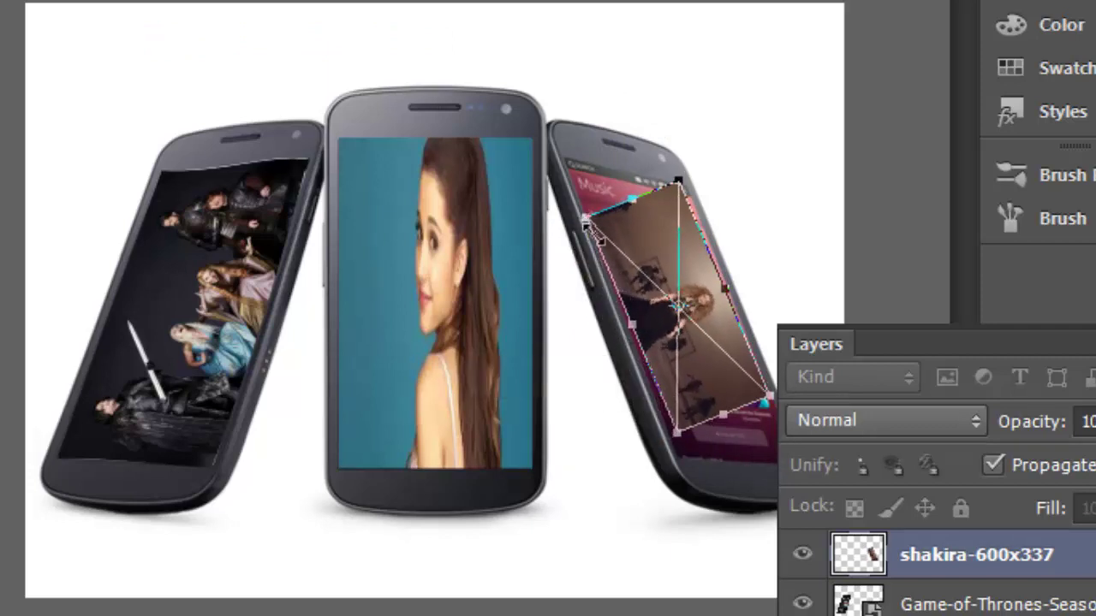
pyautogui.moveTo(580, 190); pyautogui.dragTo(575, 173)
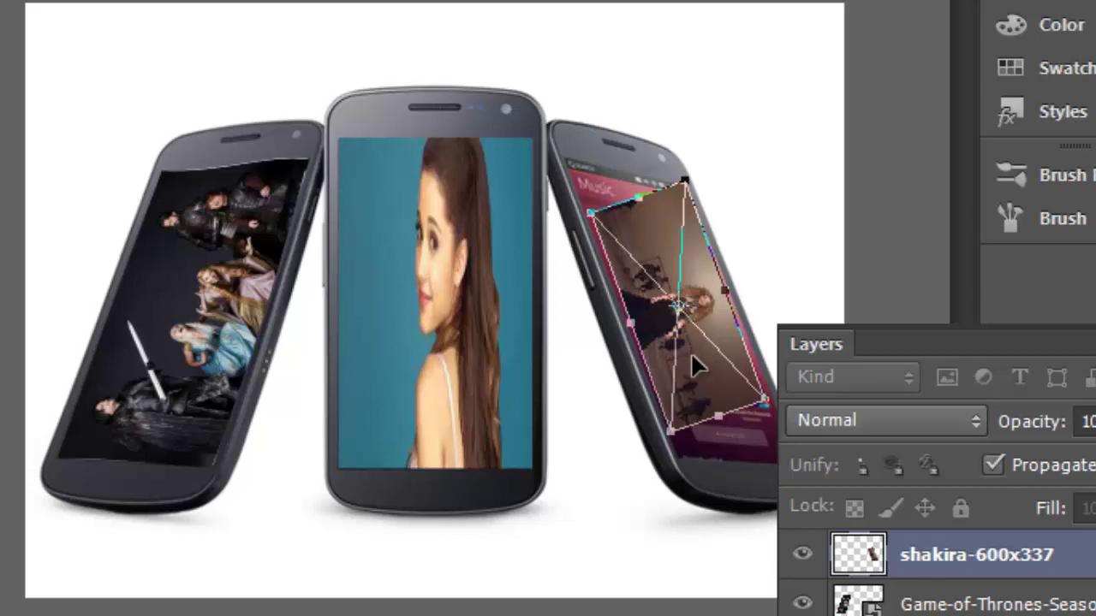
pyautogui.moveTo(691, 366); pyautogui.dragTo(697, 379)
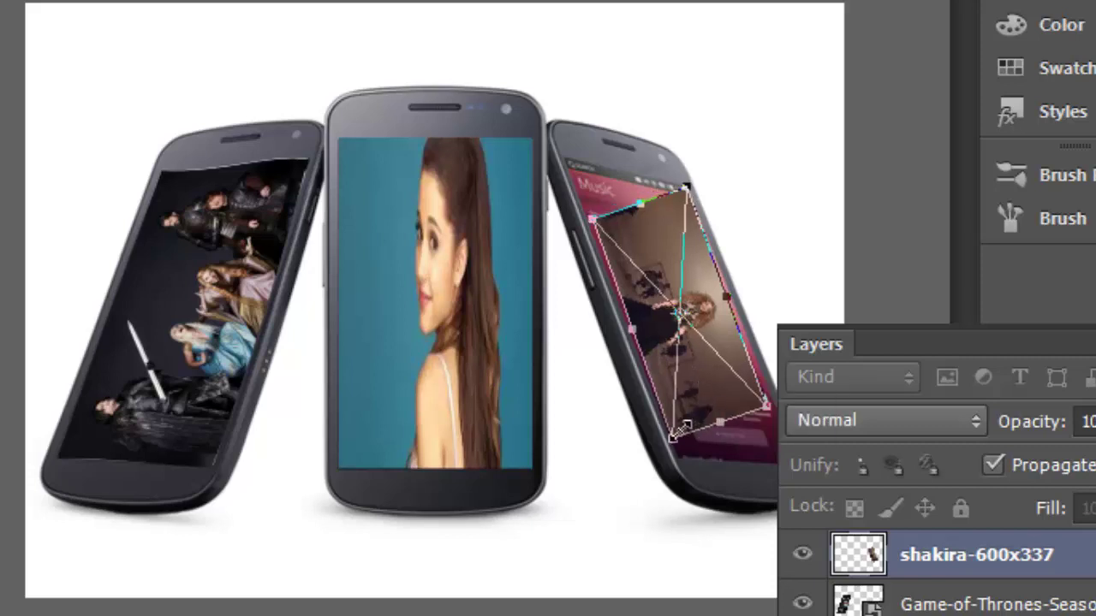
pyautogui.moveTo(677, 435); pyautogui.dragTo(674, 453)
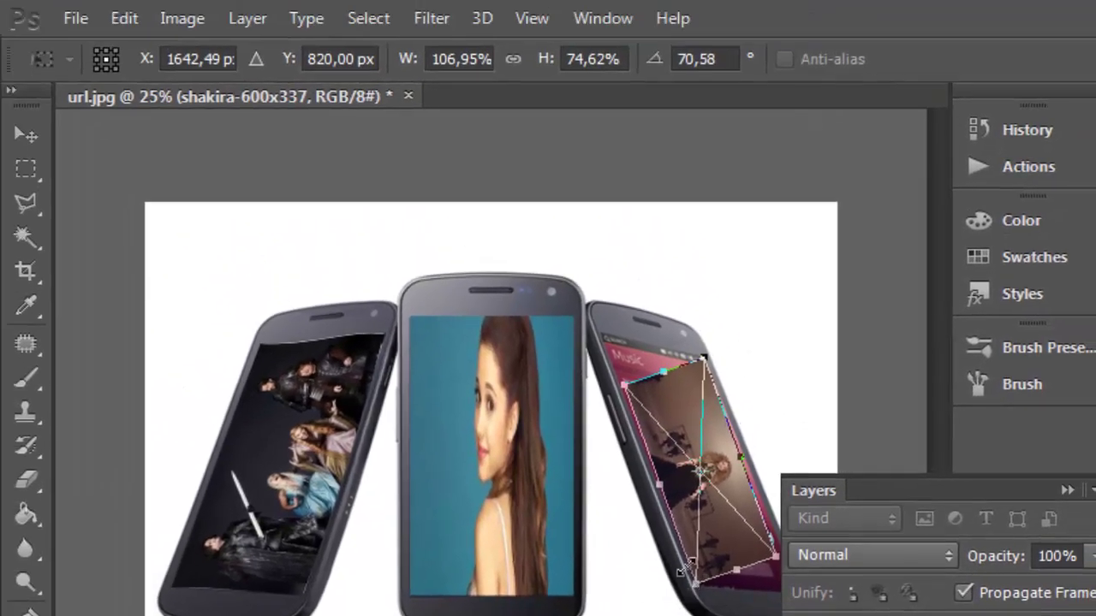
pyautogui.click(24, 137)
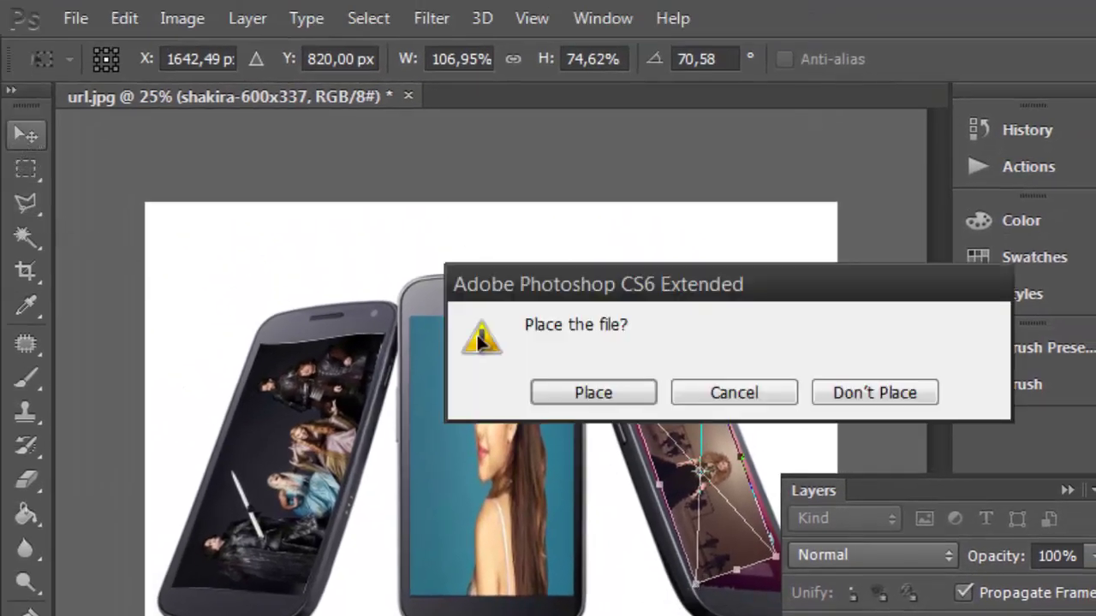
pyautogui.click(579, 386)
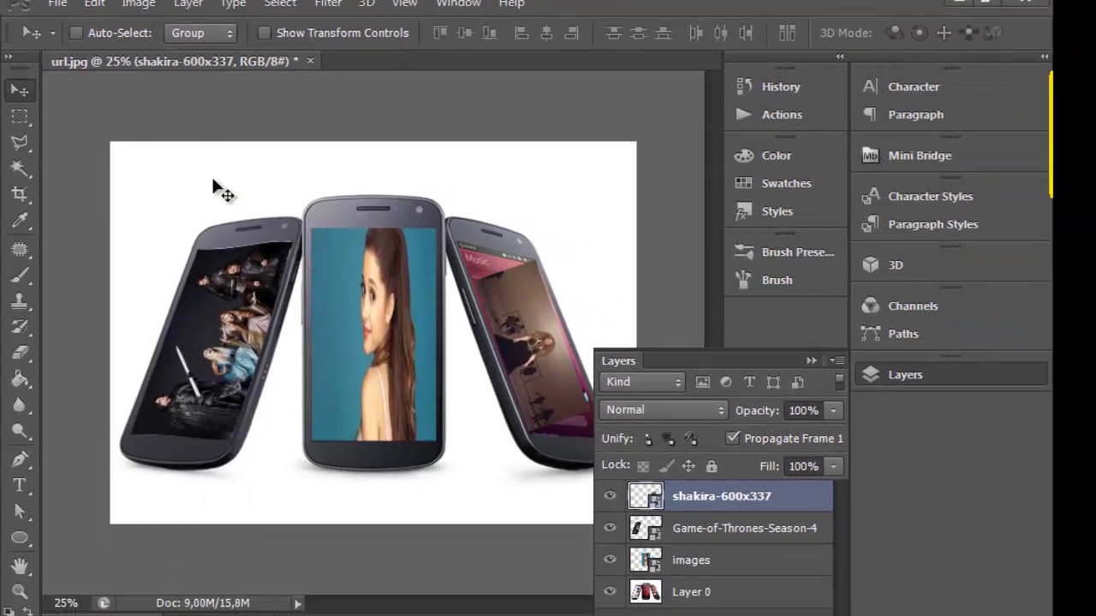
# Start a Warp transform on the shakira-600x337 picture and pull its upper-left corner to the right phone's upper-left screen corner.
pyautogui.hotkey('ctrl', '+')
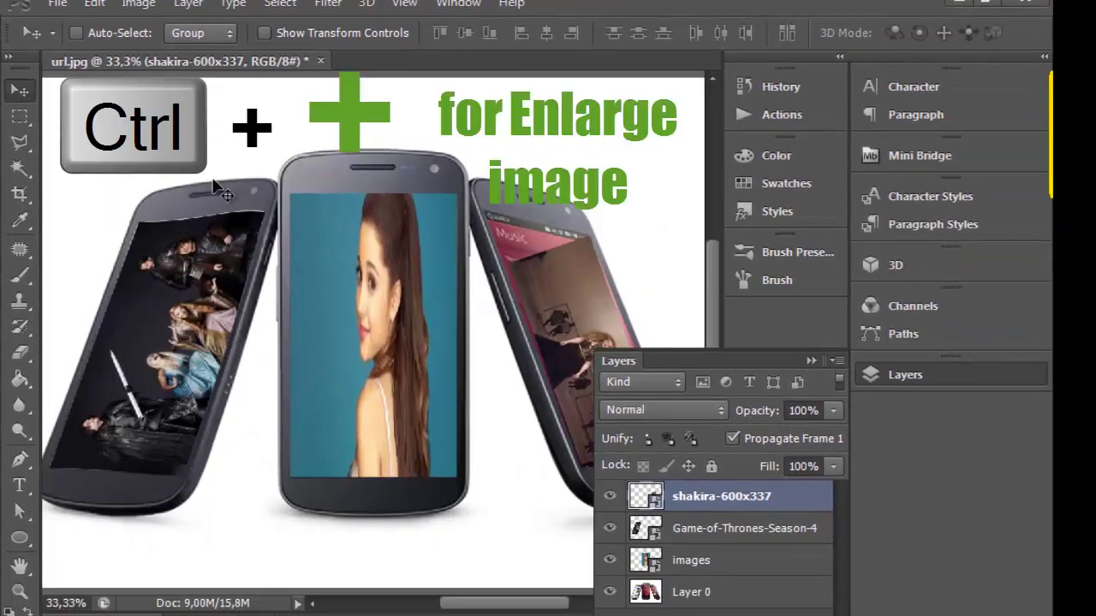
pyautogui.hotkey('ctrl', '+')
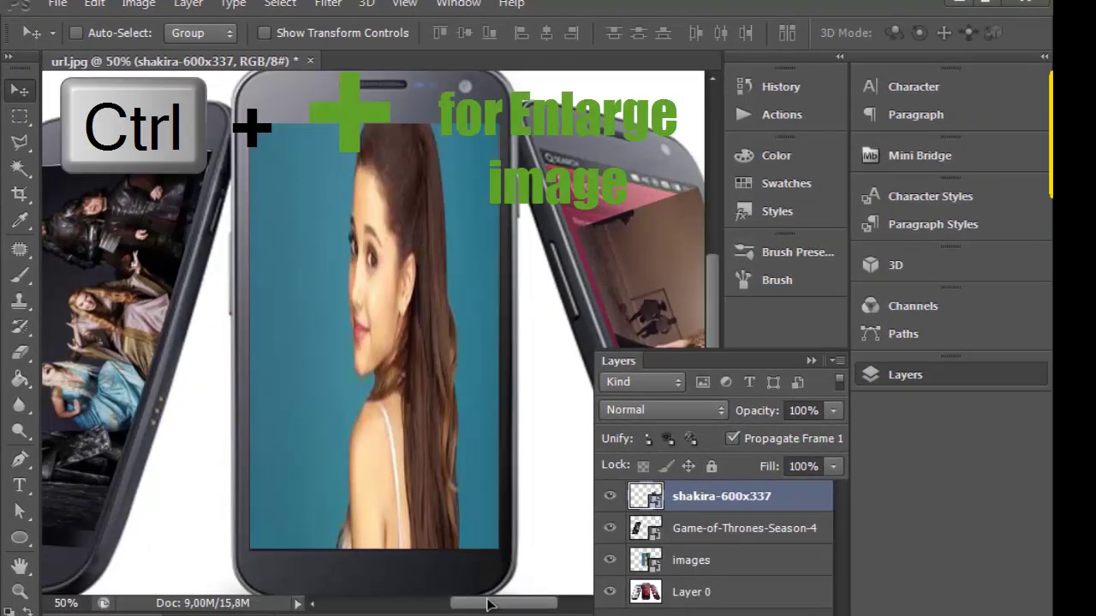
pyautogui.moveTo(487, 605); pyautogui.dragTo(448, 447)
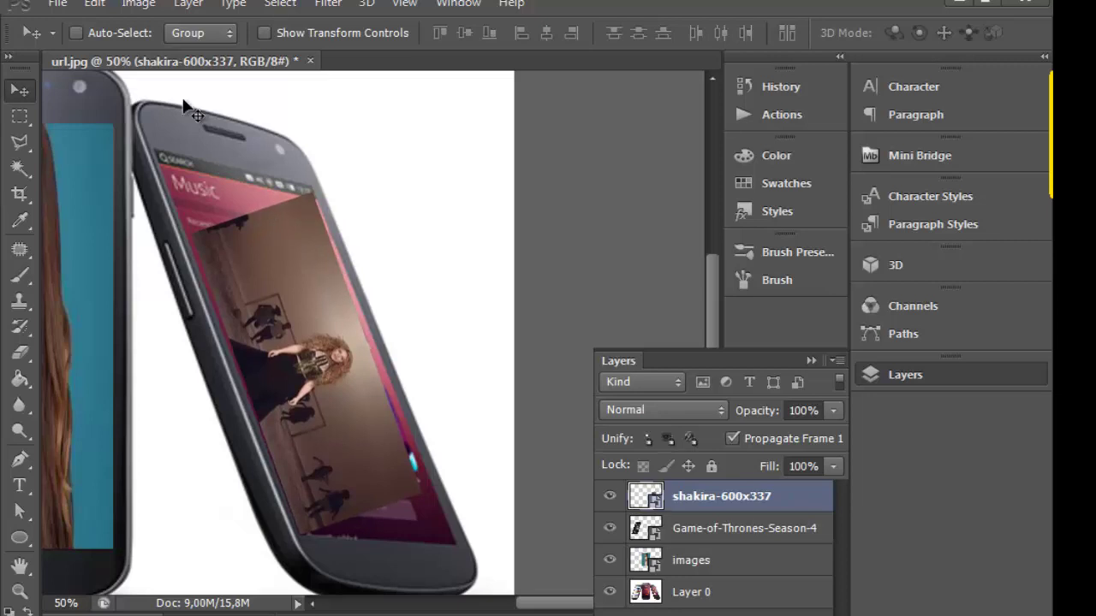
pyautogui.click(90, 7)
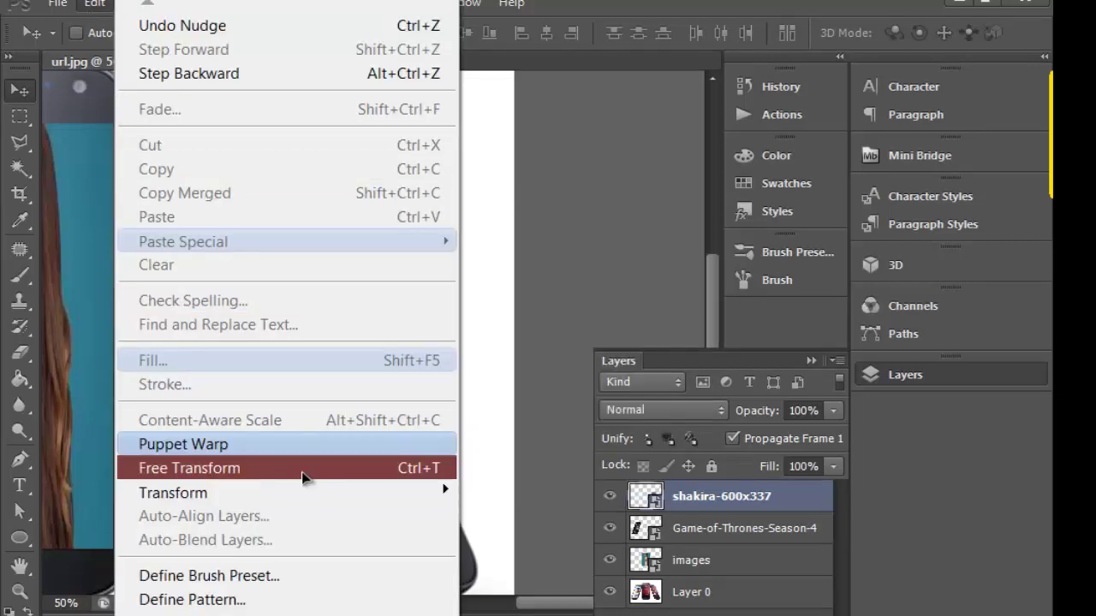
pyautogui.moveTo(428, 496)
pyautogui.click(501, 349)
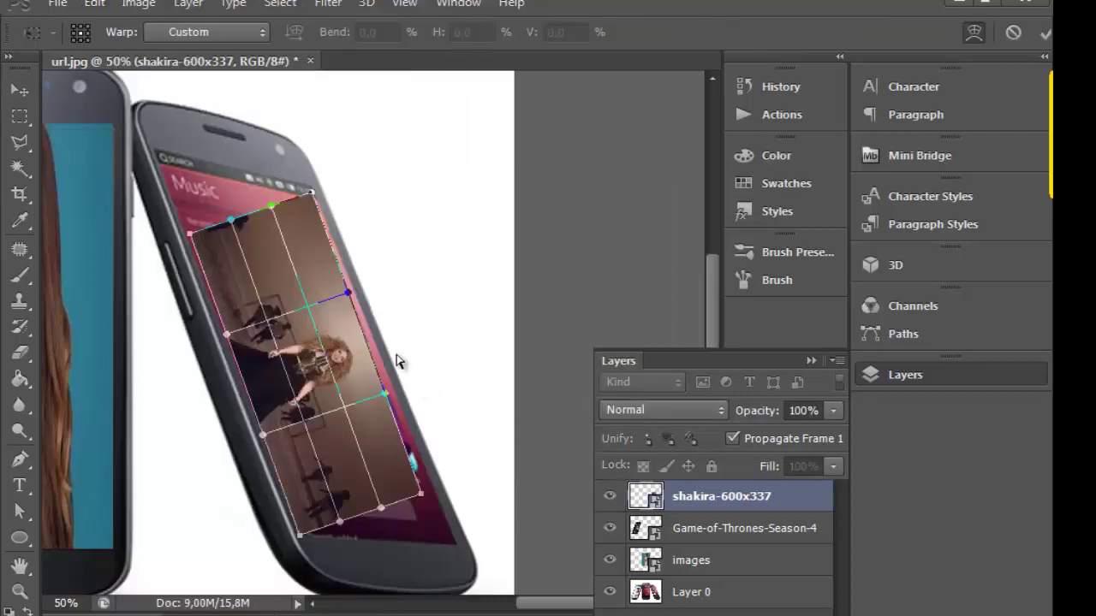
pyautogui.moveTo(187, 232); pyautogui.dragTo(154, 156)
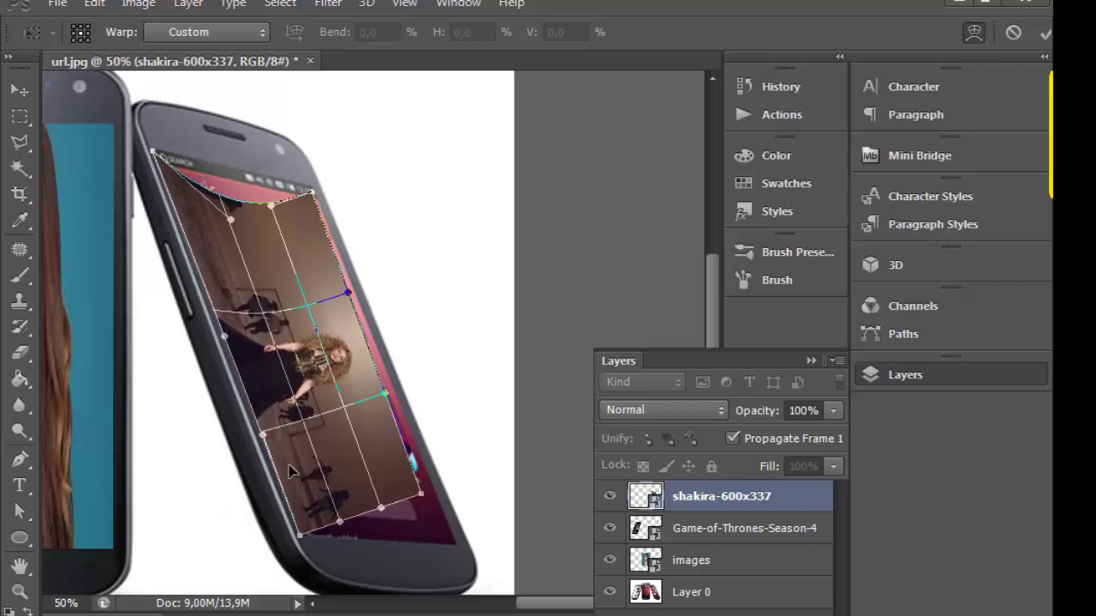
# Warp the picture's bottom and right edges to match the lower and right borders of the right phone's screen.
pyautogui.moveTo(420, 494); pyautogui.dragTo(457, 545)
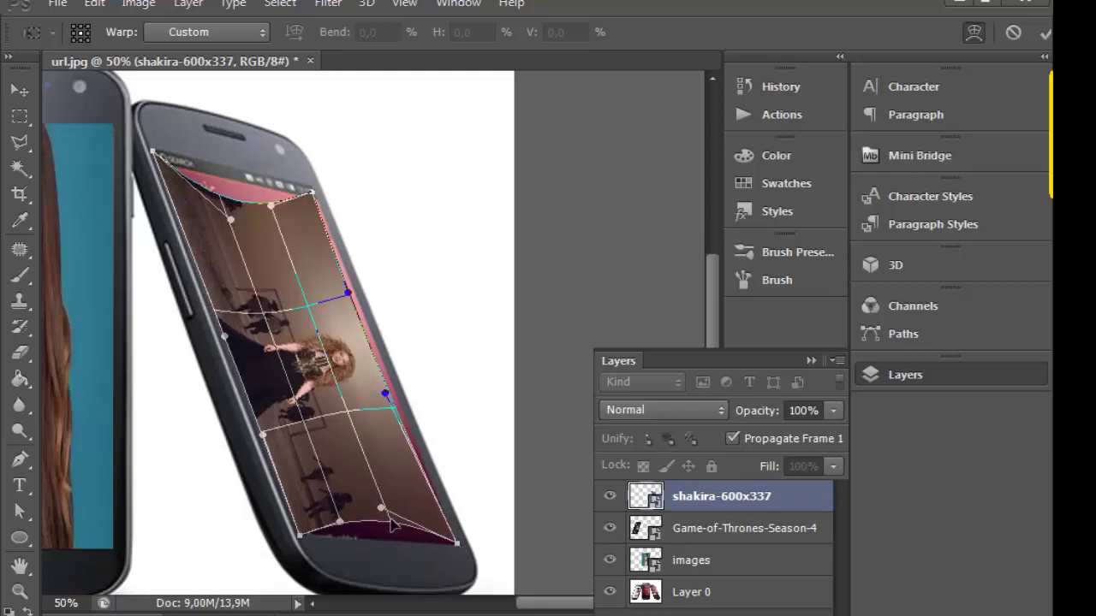
pyautogui.moveTo(391, 525); pyautogui.dragTo(402, 542)
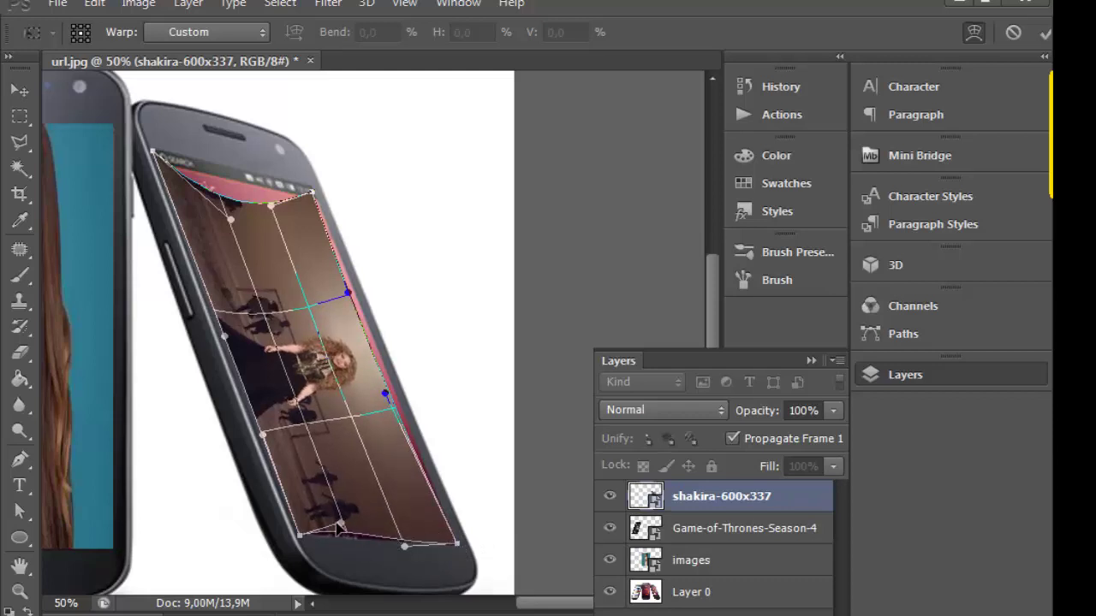
pyautogui.moveTo(340, 528); pyautogui.dragTo(342, 535)
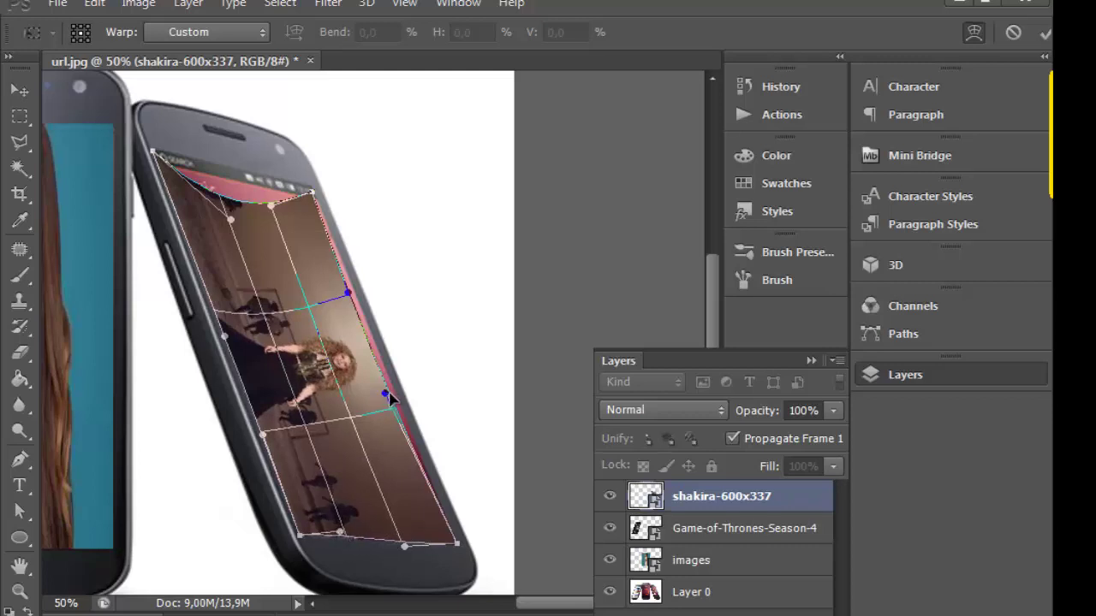
pyautogui.moveTo(390, 397); pyautogui.dragTo(393, 399)
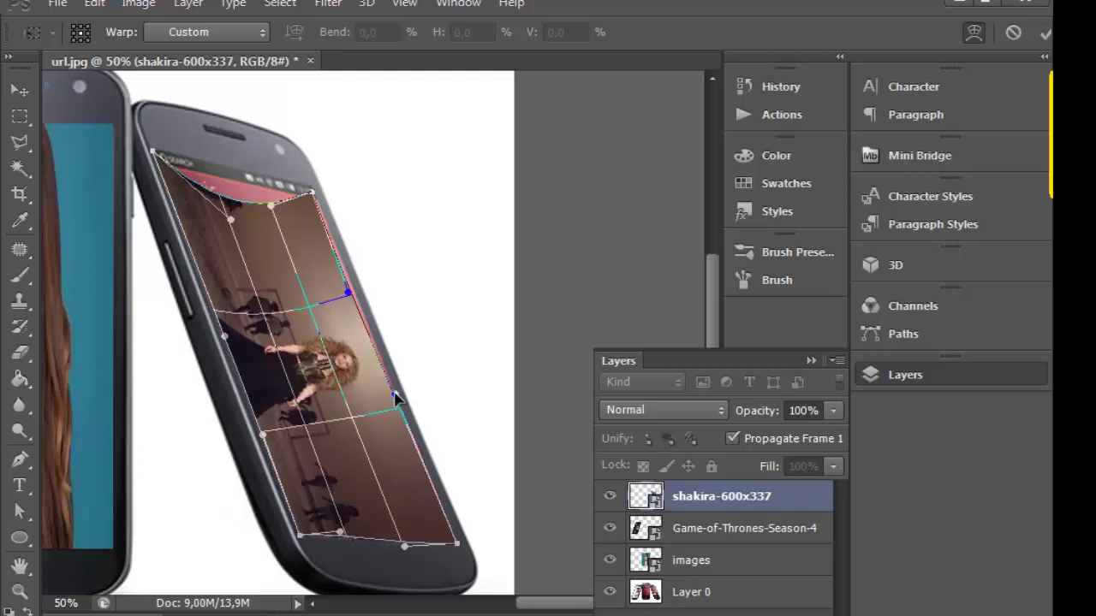
pyautogui.moveTo(348, 294); pyautogui.dragTo(354, 294)
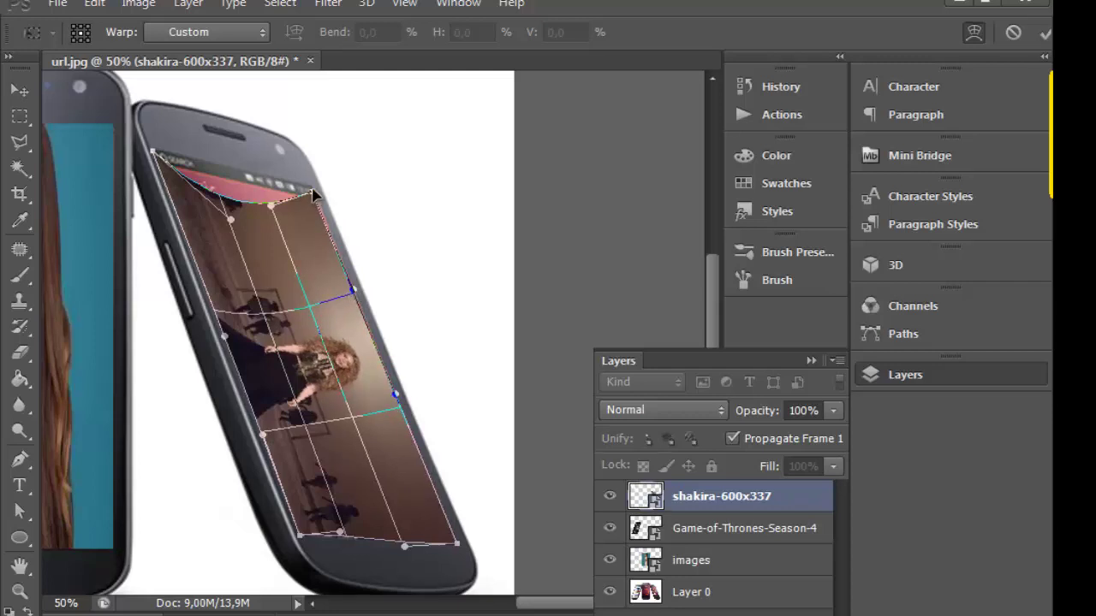
# Warp the picture's top edge and upper-right corner to the top of the right phone's screen, and apply the warp.
pyautogui.moveTo(314, 195); pyautogui.dragTo(265, 157)
pyautogui.moveTo(231, 220); pyautogui.dragTo(205, 160)
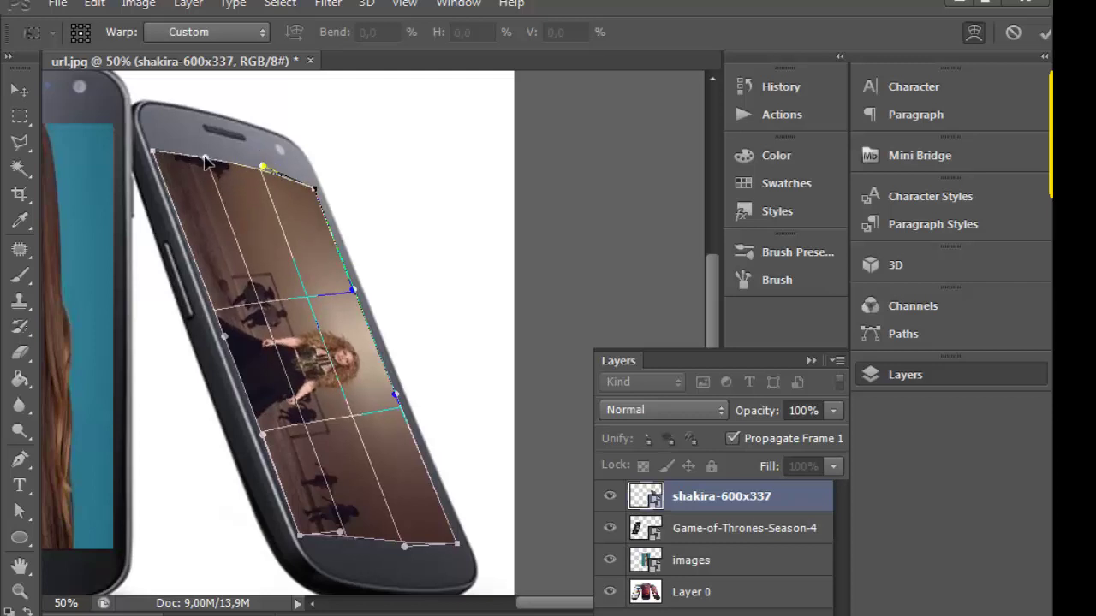
pyautogui.click(19, 89)
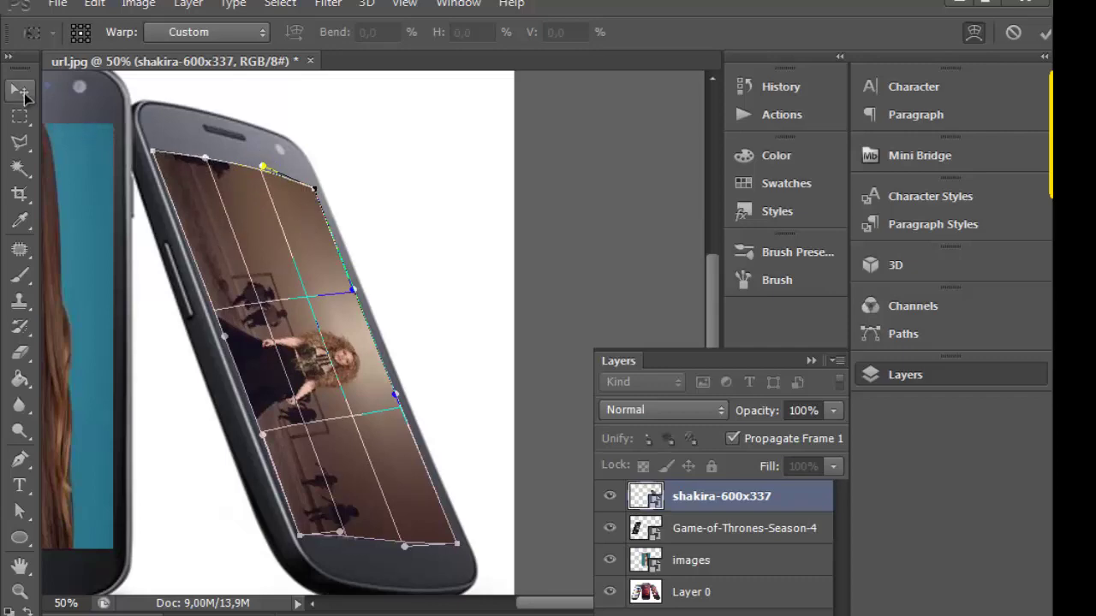
pyautogui.click(473, 289)
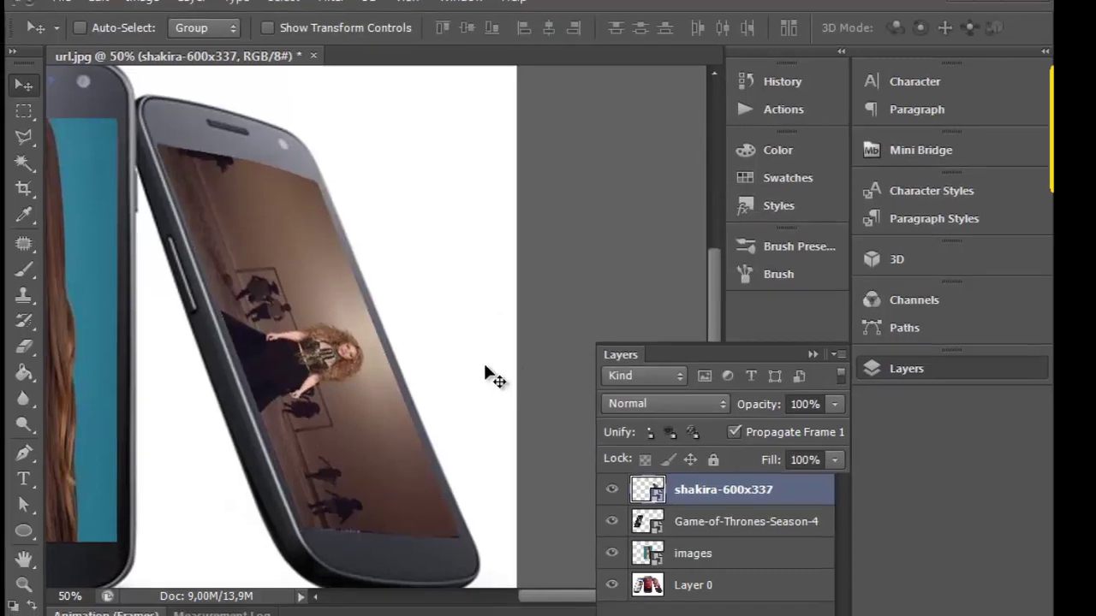
# Show the whole three-phone composition at 25% zoom with the layer list collapsed.
pyautogui.hotkey('ctrl', '-')
pyautogui.hotkey('ctrl', '-')
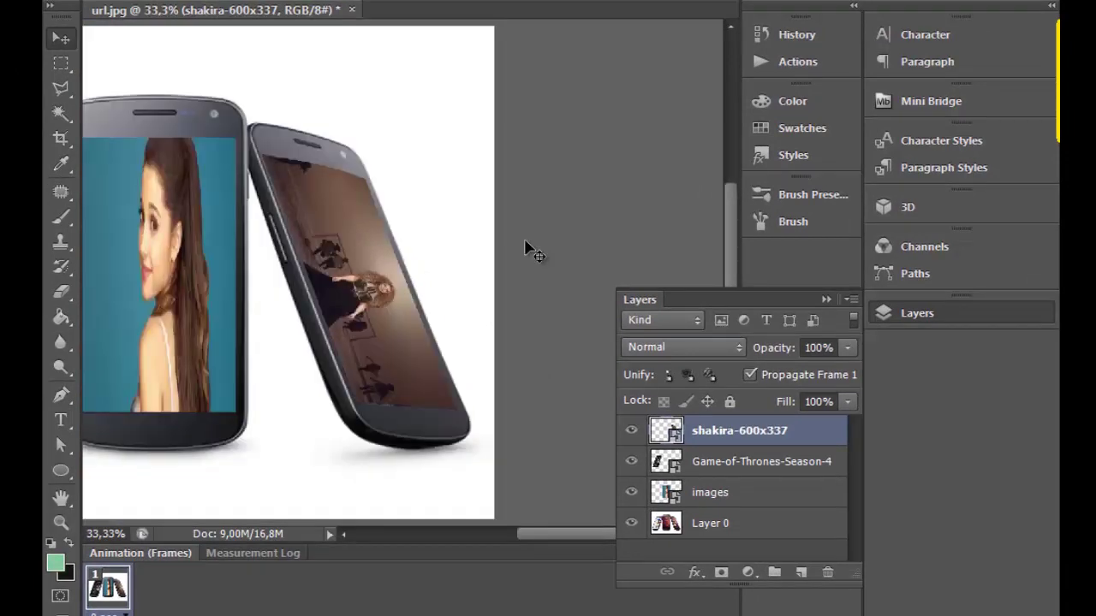
pyautogui.click(827, 299)
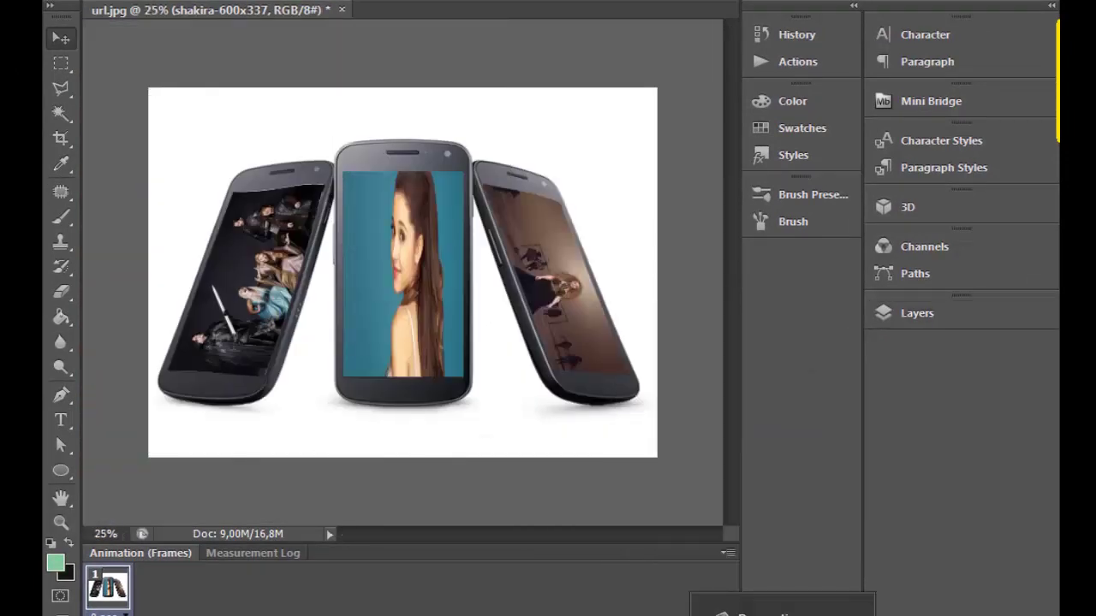